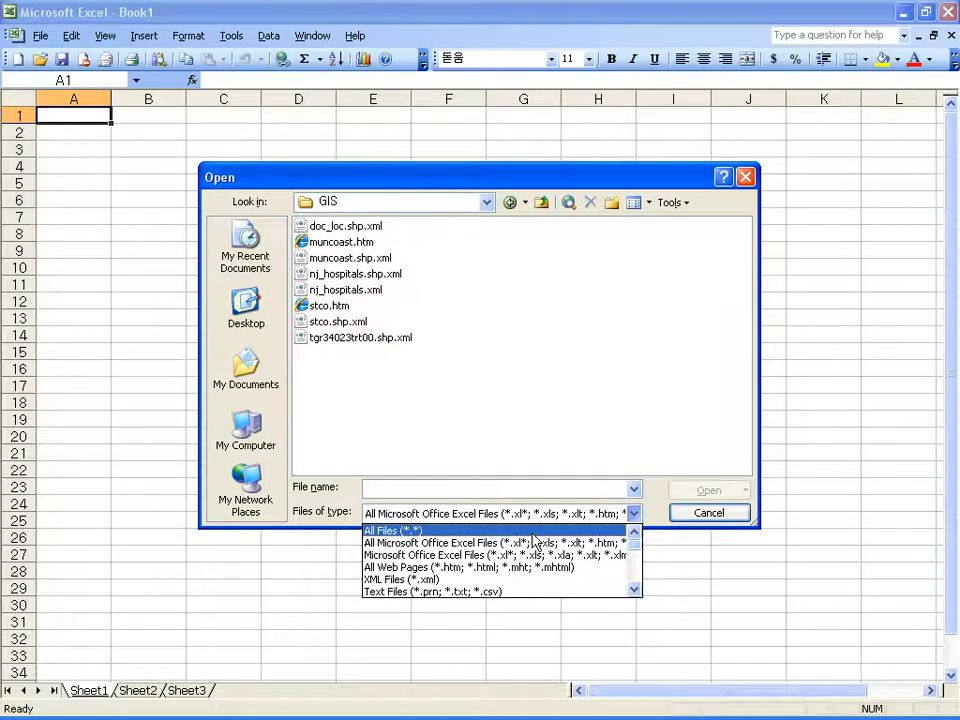
# Open the dBase file docctr2.dbf from the GIS folder by limiting the file type to dBase Files (*.dbf)
pyautogui.press('d')
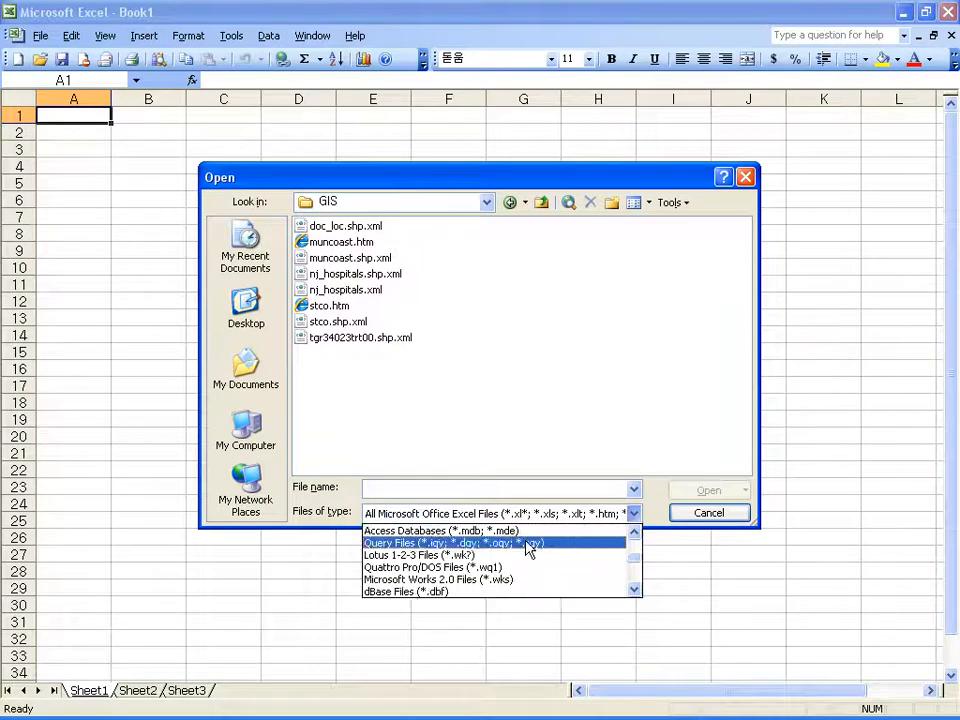
pyautogui.click(465, 592)
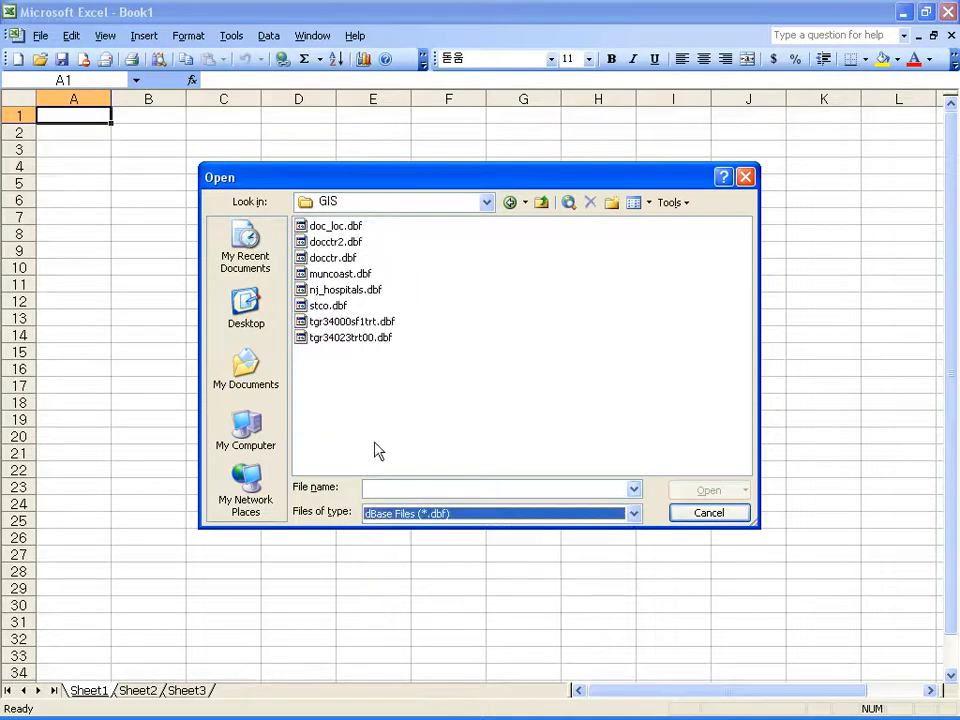
pyautogui.click(335, 242)
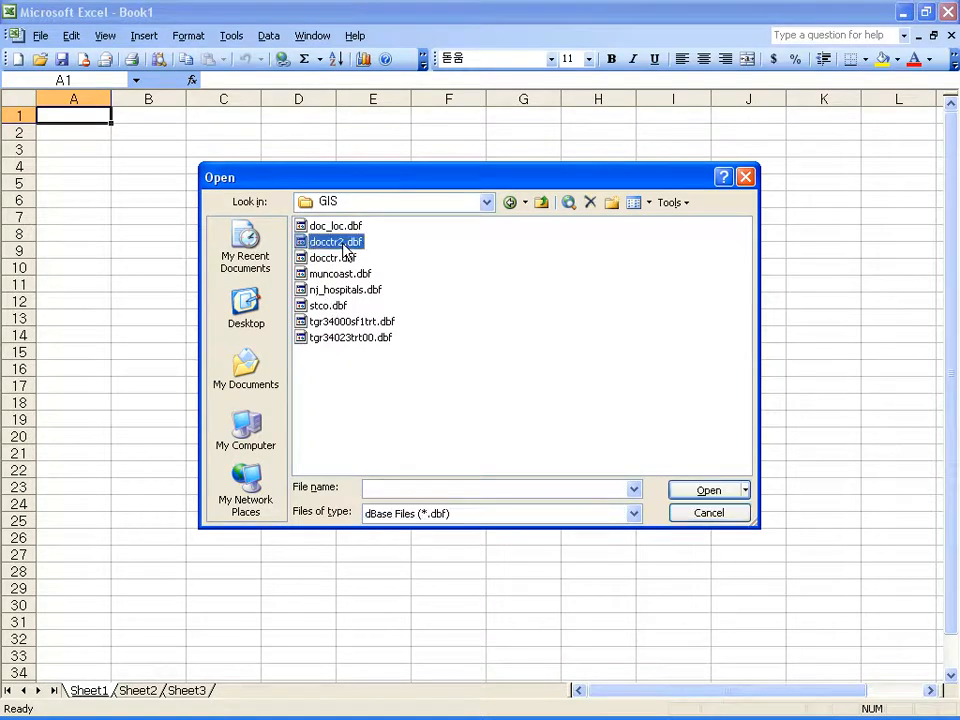
pyautogui.click(709, 491)
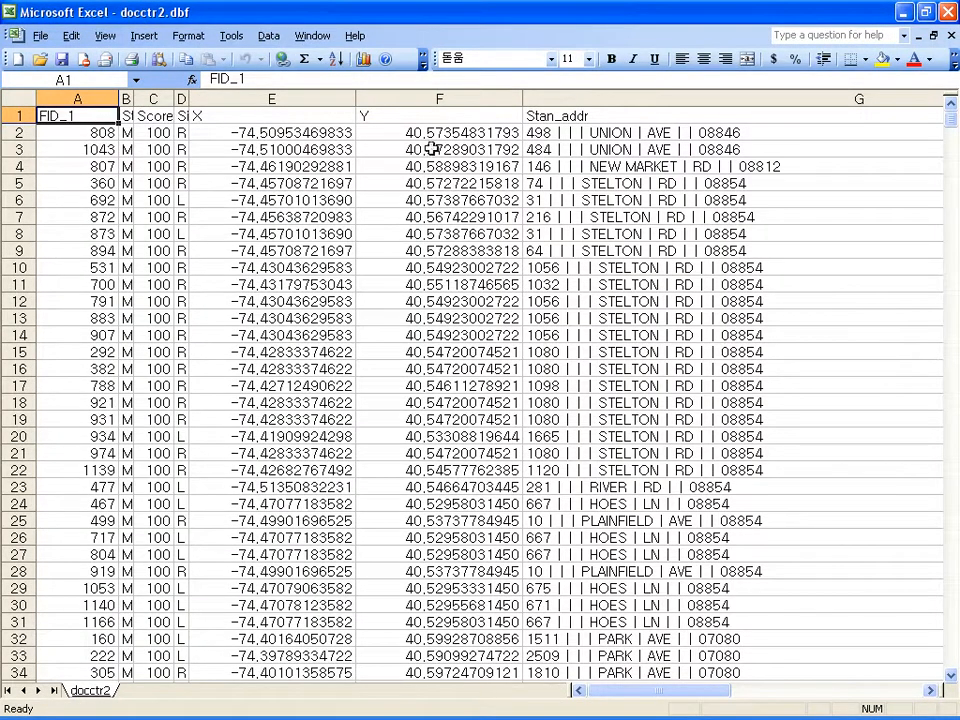
# Fit the width of the STFID column to its contents and return to the start of the sheet
pyautogui.moveTo(929, 691); pyautogui.dragTo(933, 690)
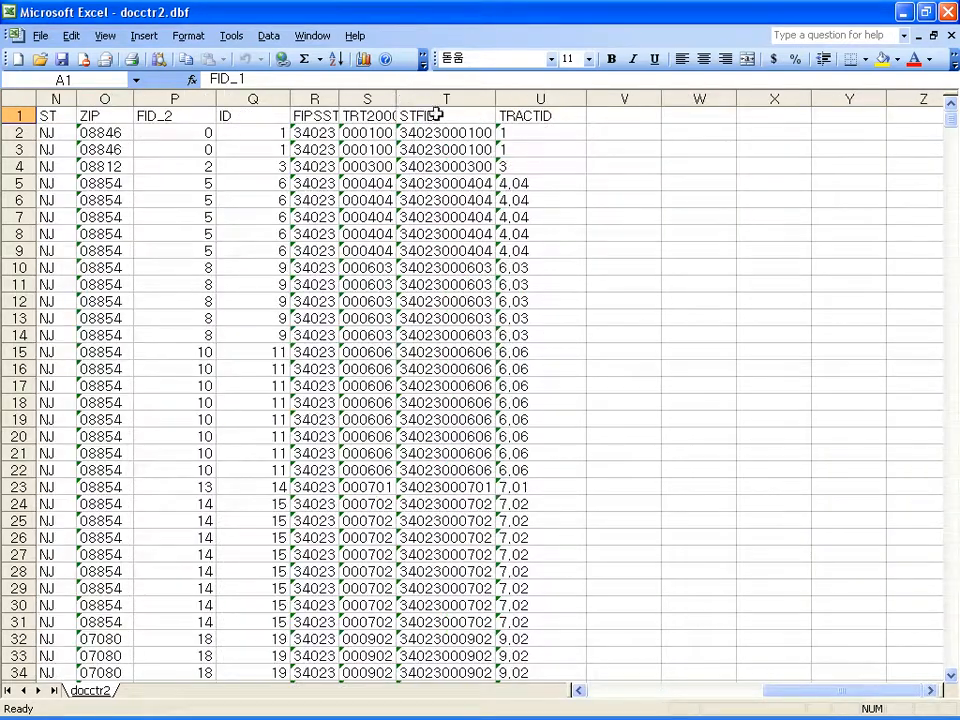
pyautogui.doubleClick(494, 98)
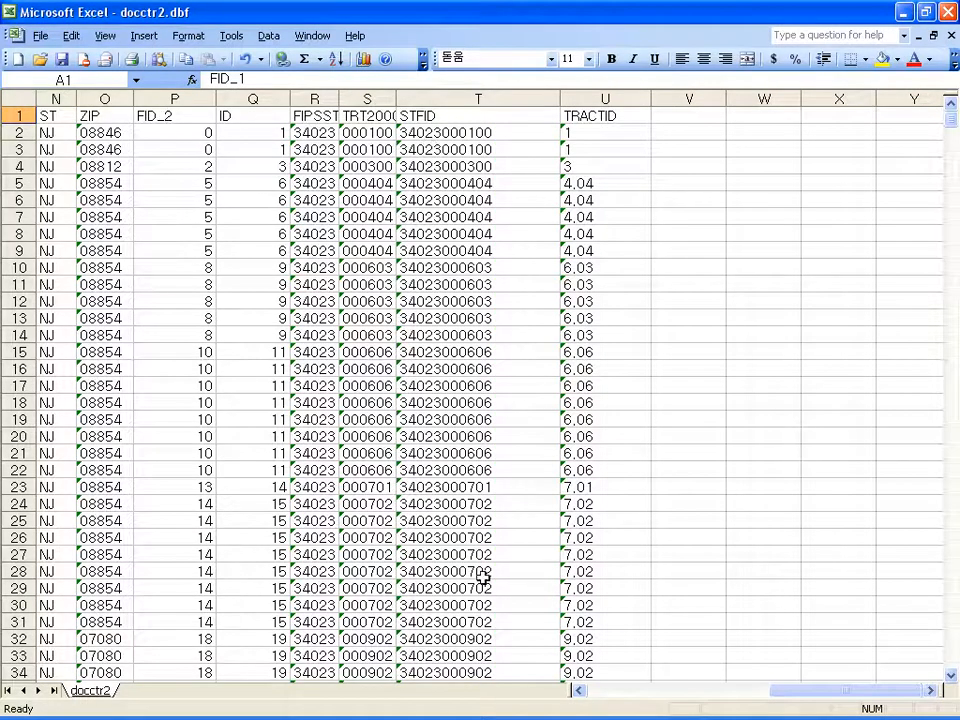
pyautogui.click(593, 691)
pyautogui.click(593, 691)
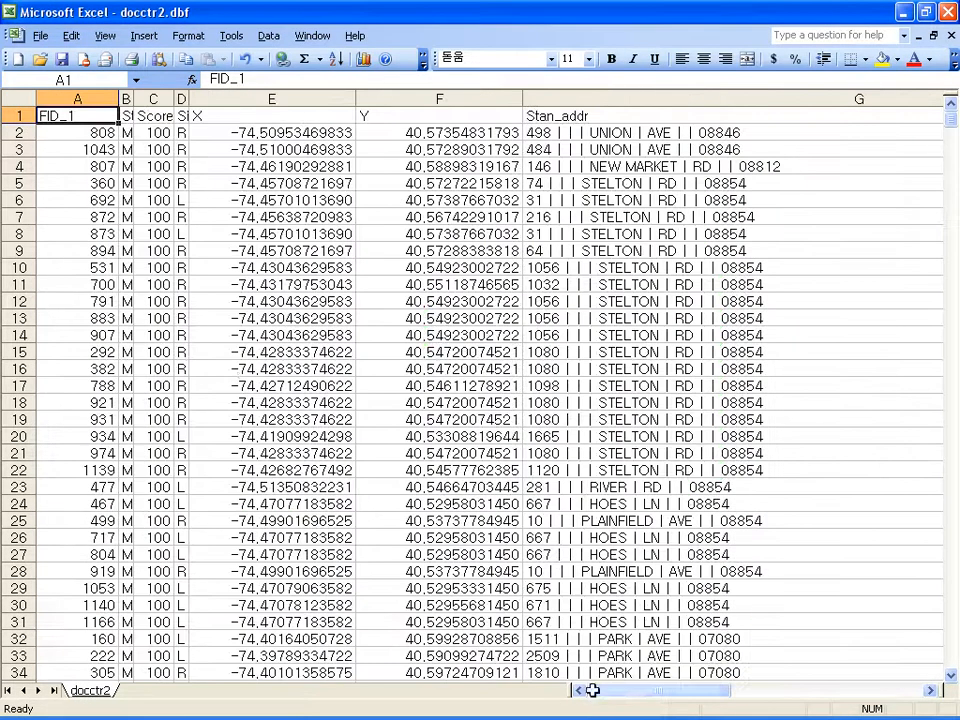
pyautogui.click(38, 36)
pyautogui.moveTo(162, 40)
pyautogui.moveTo(231, 36)
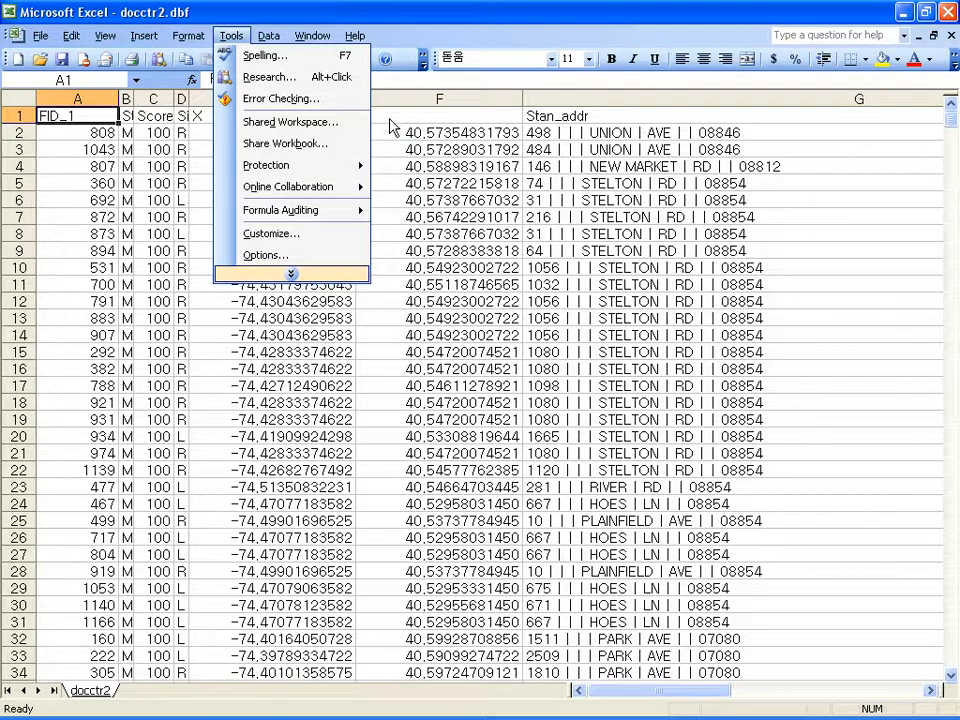
pyautogui.moveTo(270, 37)
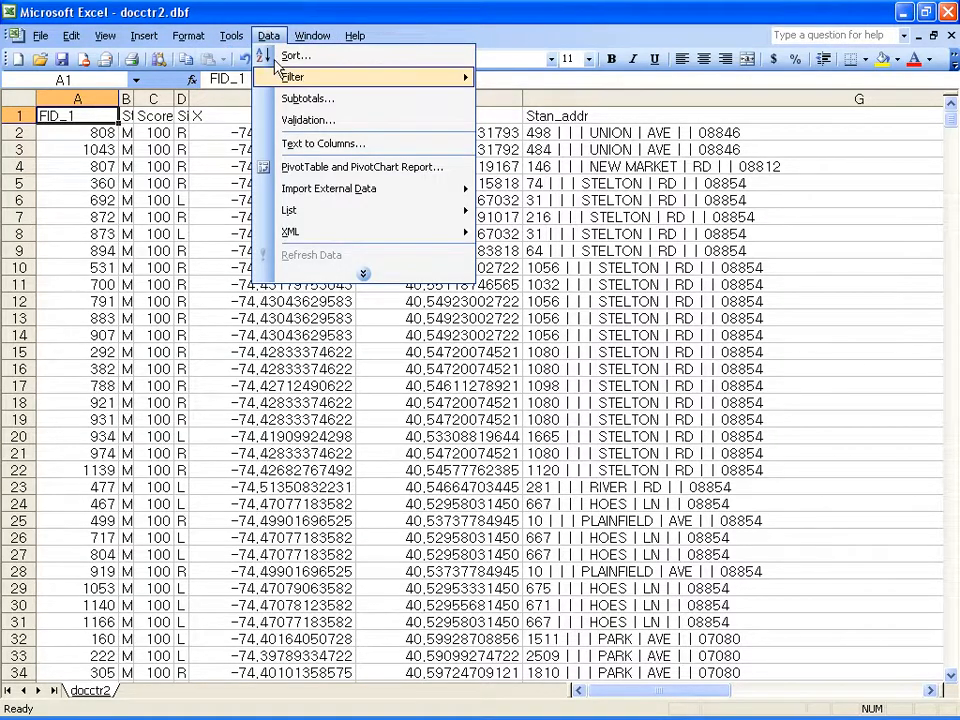
pyautogui.click(311, 166)
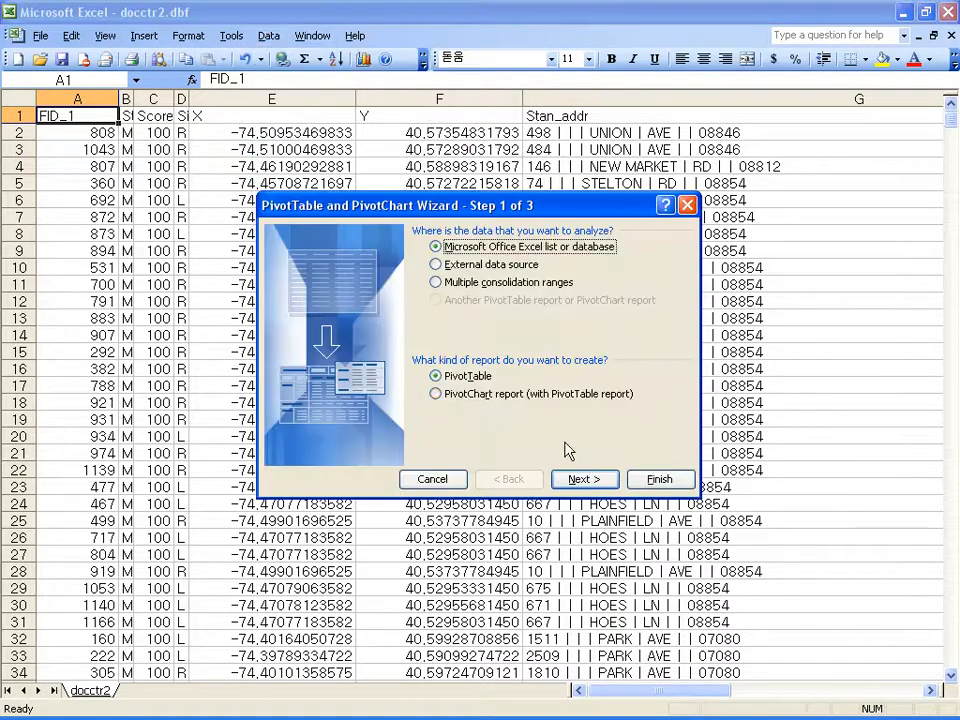
pyautogui.click(586, 481)
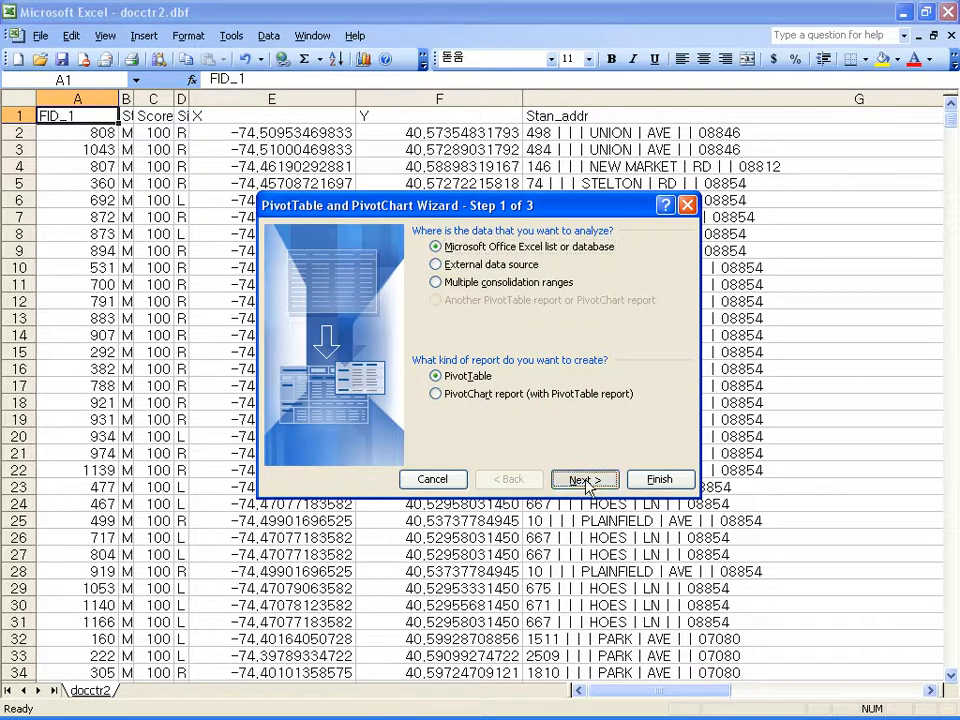
pyautogui.click(466, 382)
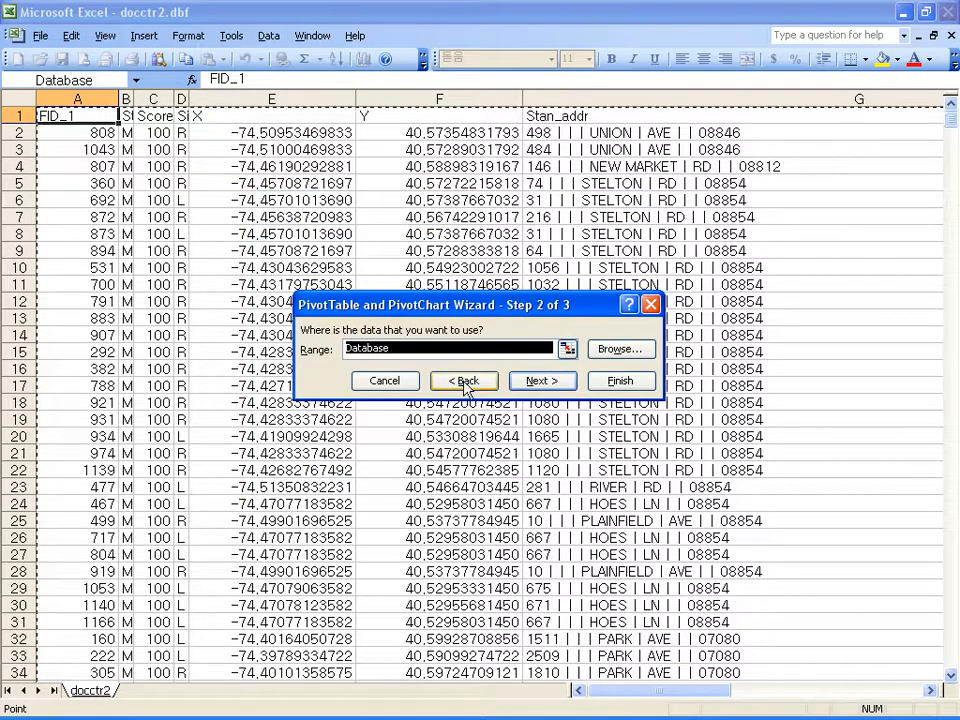
pyautogui.click(386, 381)
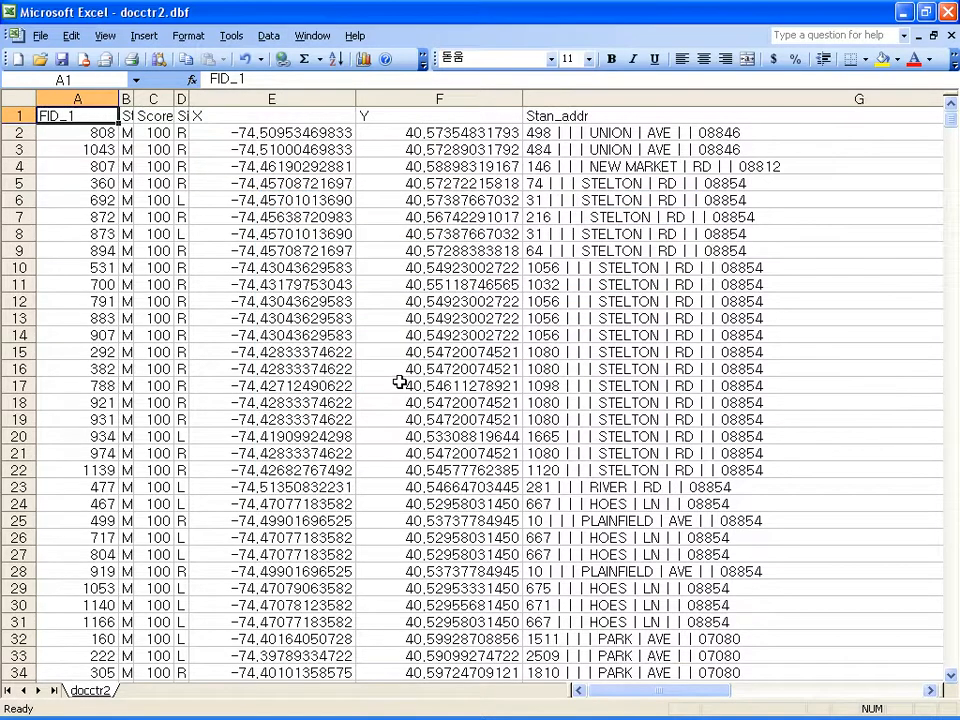
# Set up a PivotTable report from the Microsoft Office Excel list, using the Database range as source data
pyautogui.click(268, 38)
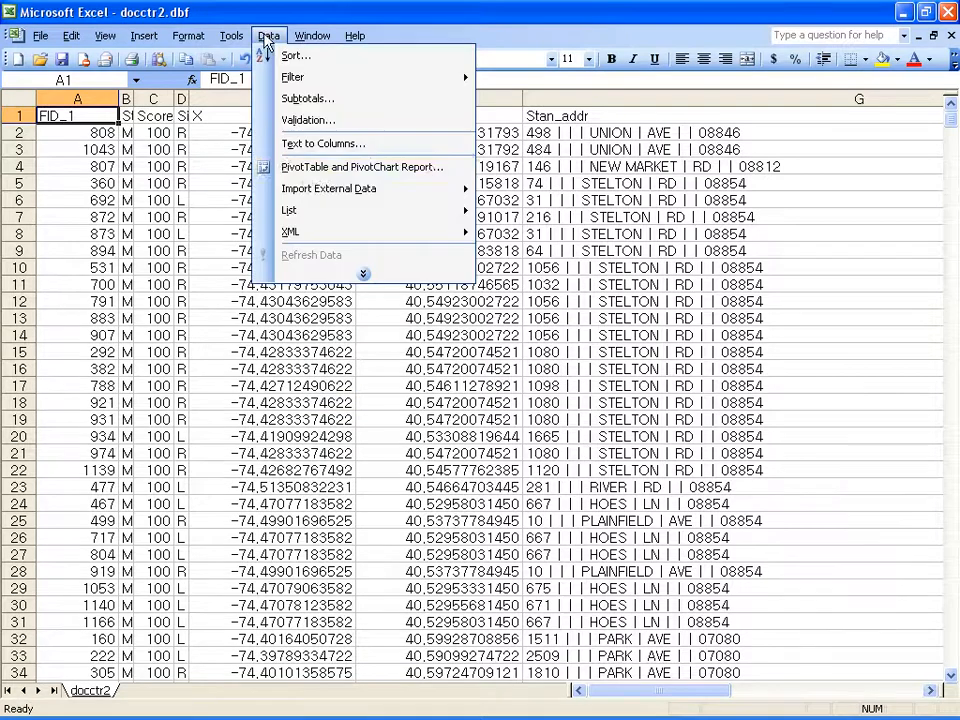
pyautogui.click(316, 168)
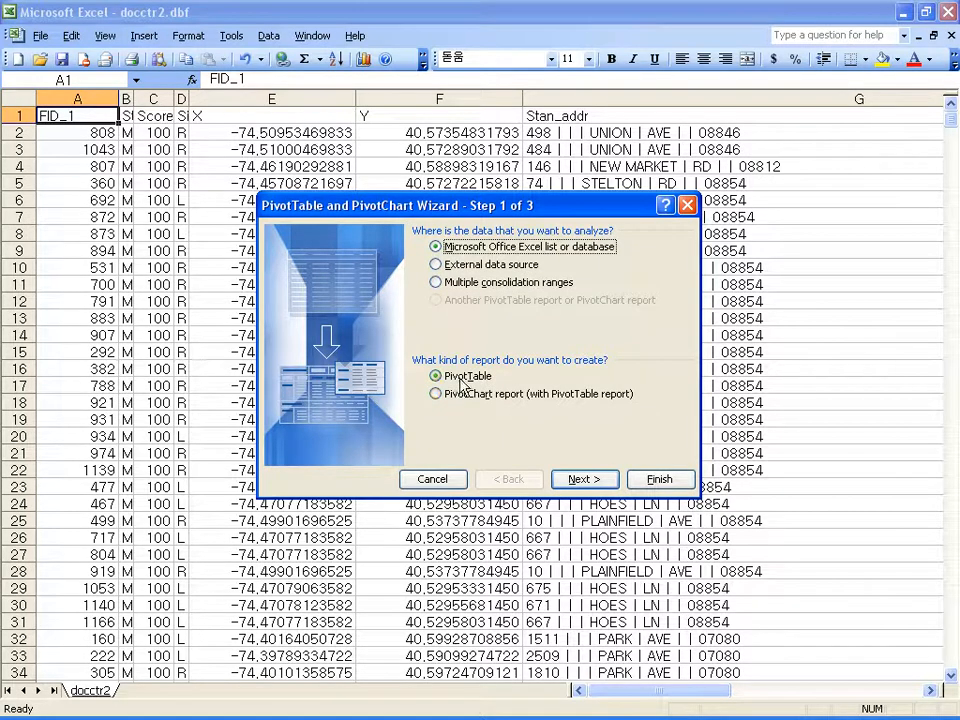
pyautogui.click(588, 481)
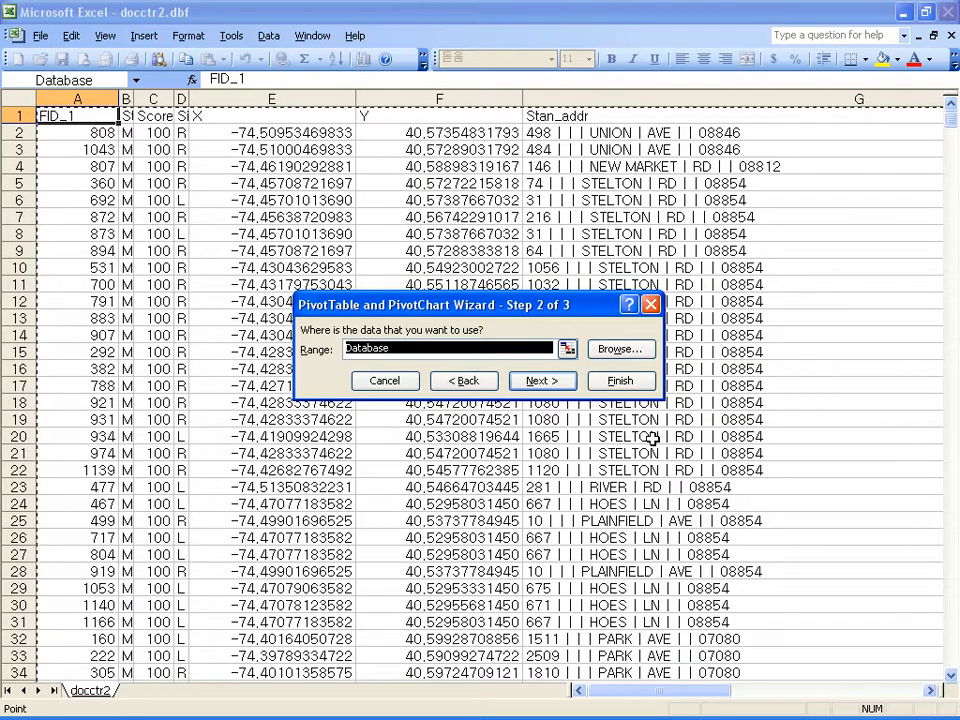
pyautogui.click(551, 381)
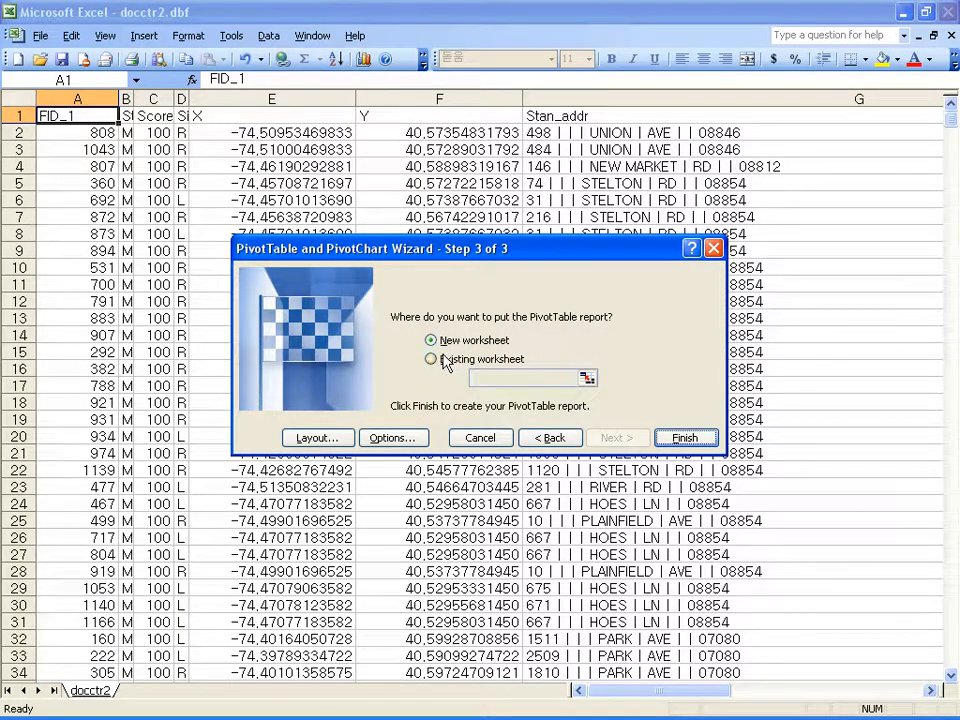
# Lay out the PivotTable with STFID as row field and Count of STFID as data, and create it in a new worksheet
pyautogui.click(317, 440)
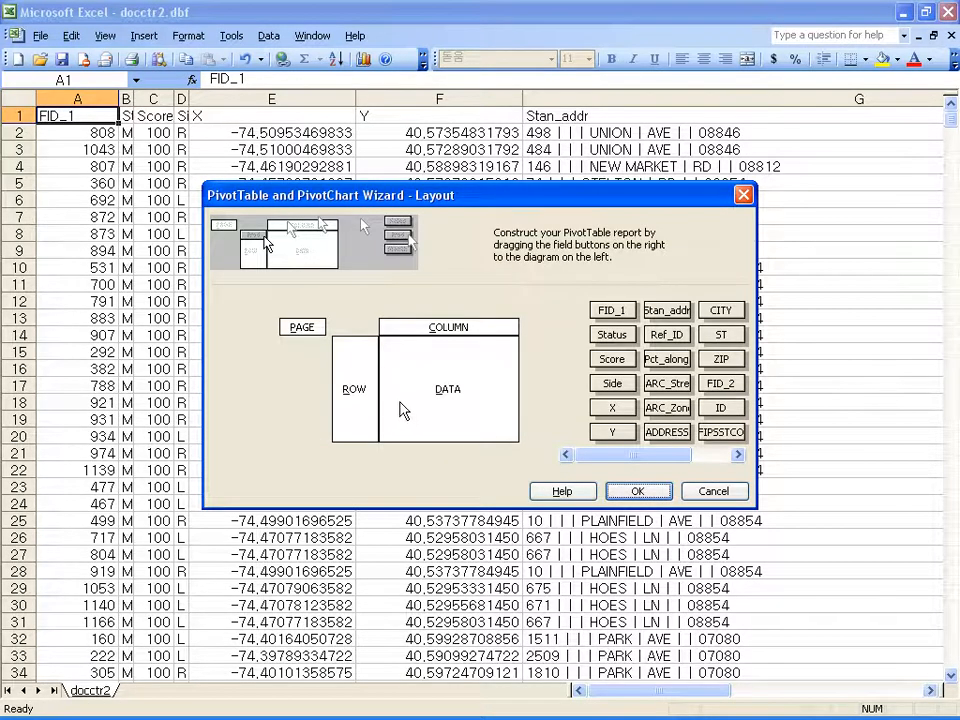
pyautogui.click(739, 454)
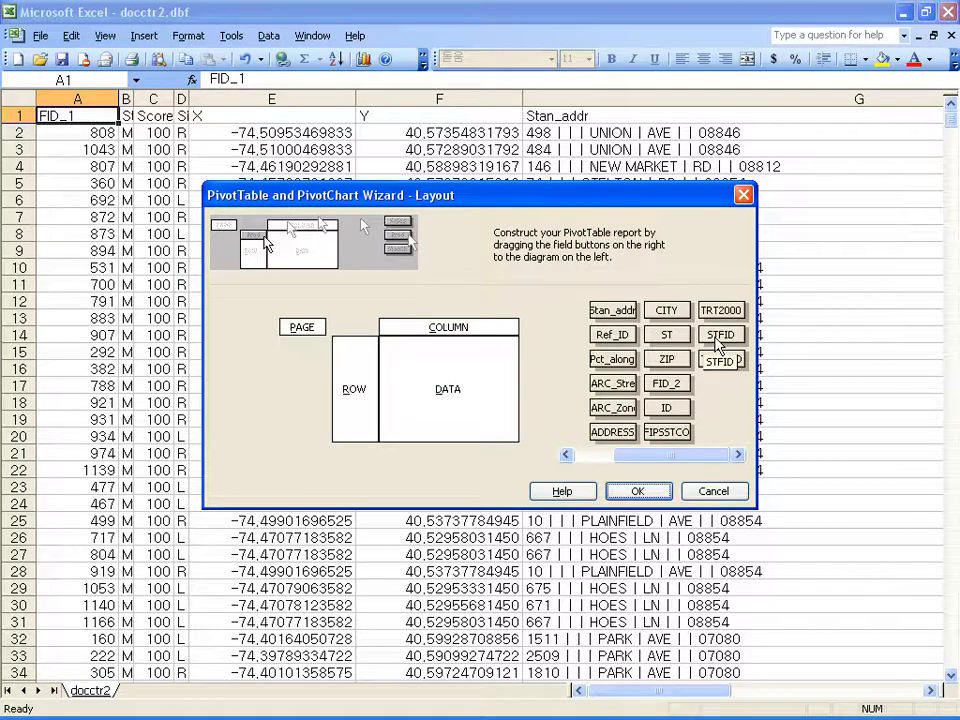
pyautogui.moveTo(718, 345); pyautogui.dragTo(355, 370)
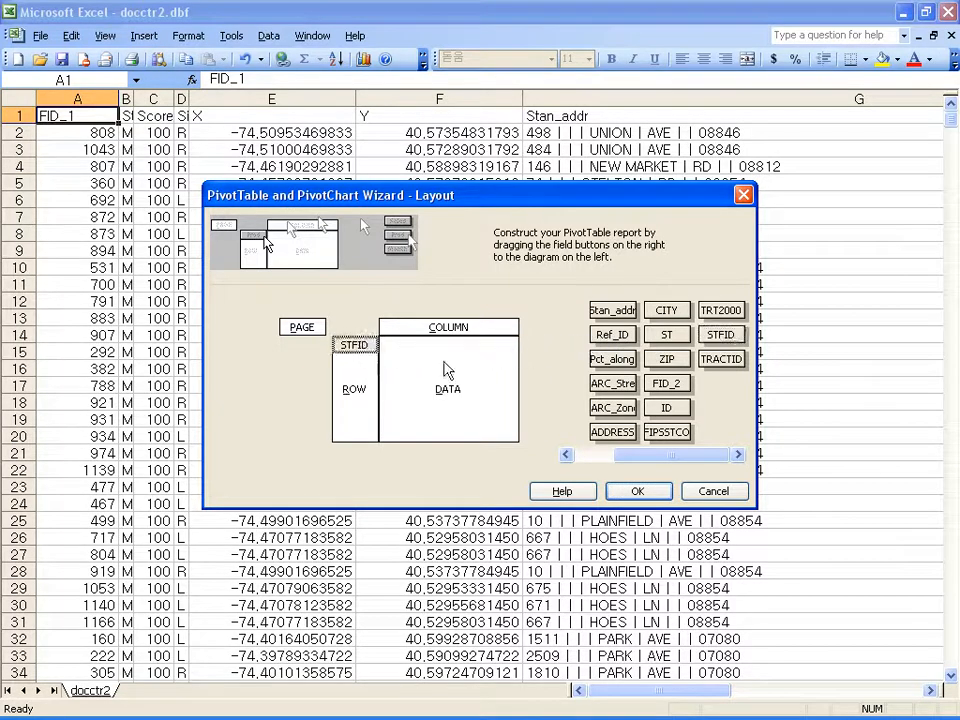
pyautogui.moveTo(720, 340); pyautogui.dragTo(442, 380)
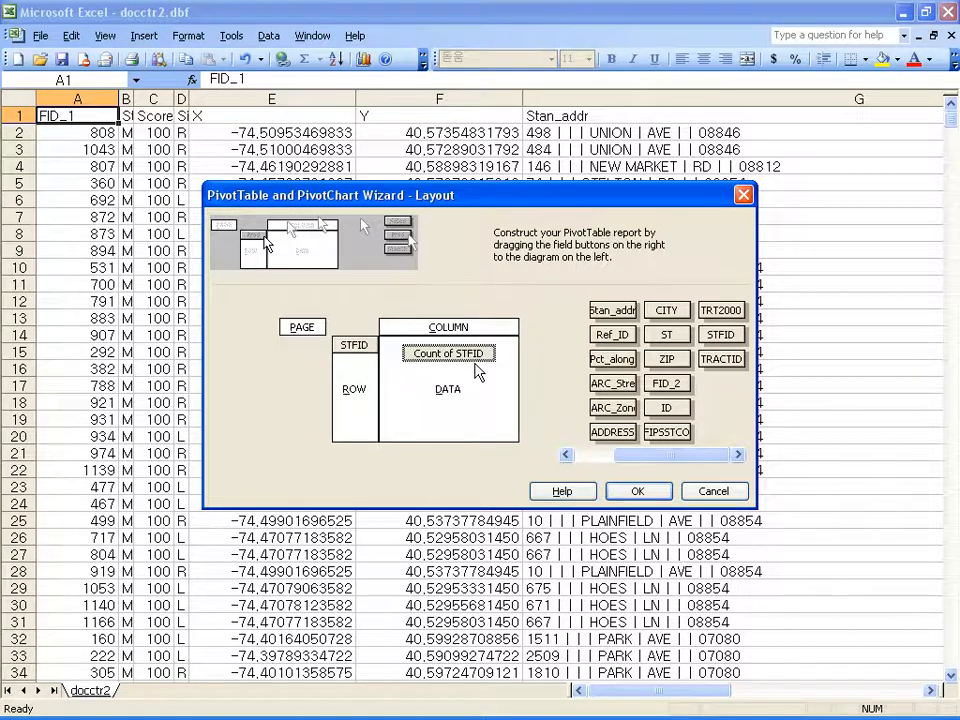
pyautogui.click(645, 492)
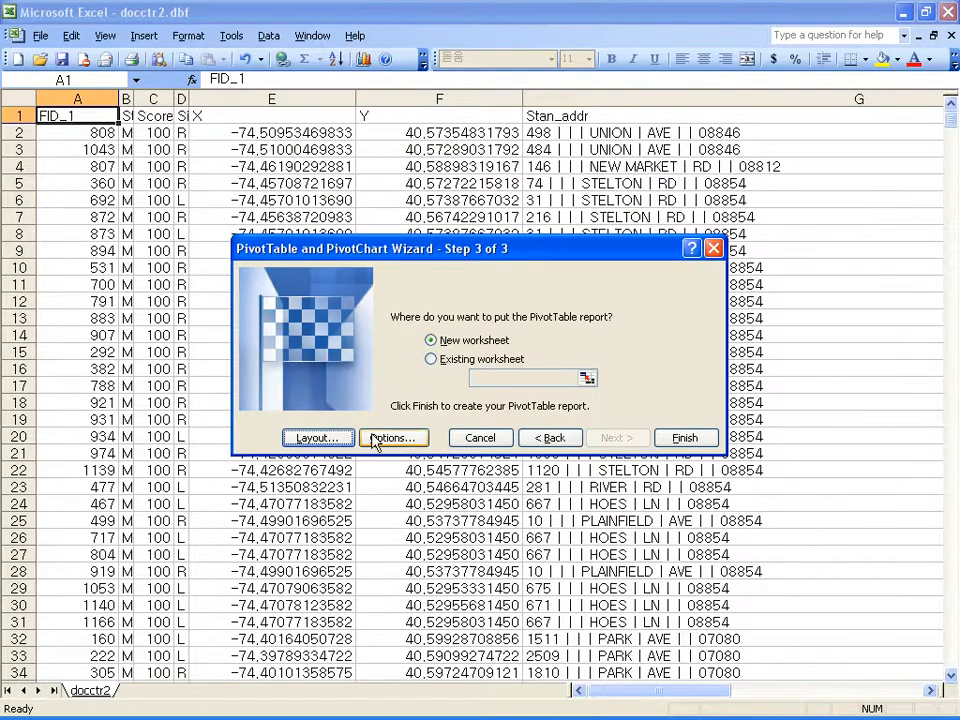
pyautogui.click(684, 438)
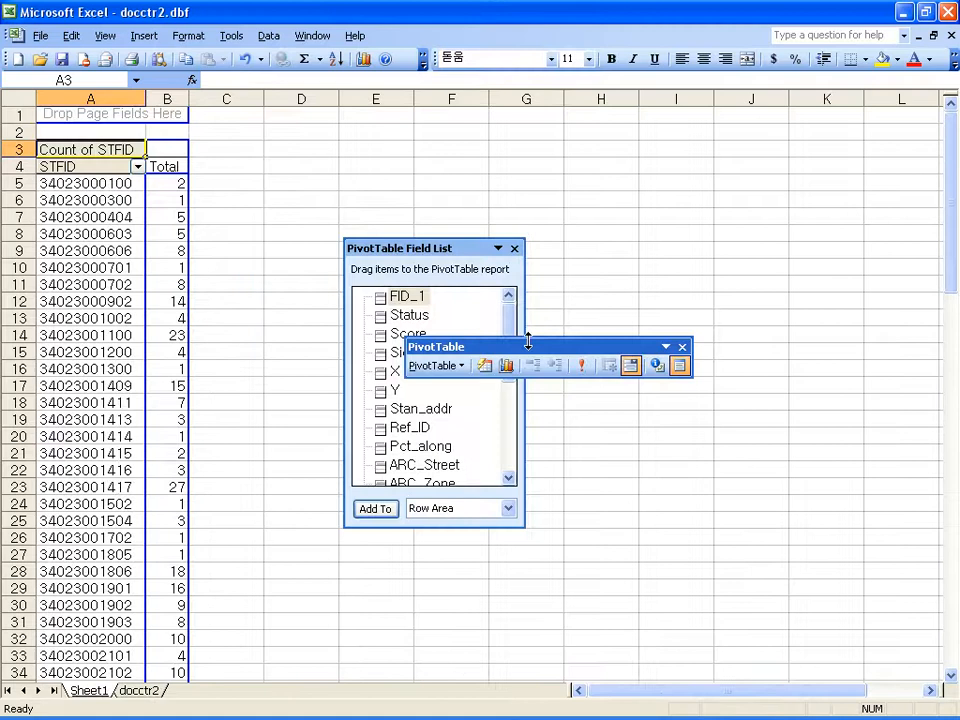
# Close the PivotTable toolbar and field list, and check the STFID filter's items without changing the selection
pyautogui.click(682, 347)
pyautogui.click(514, 248)
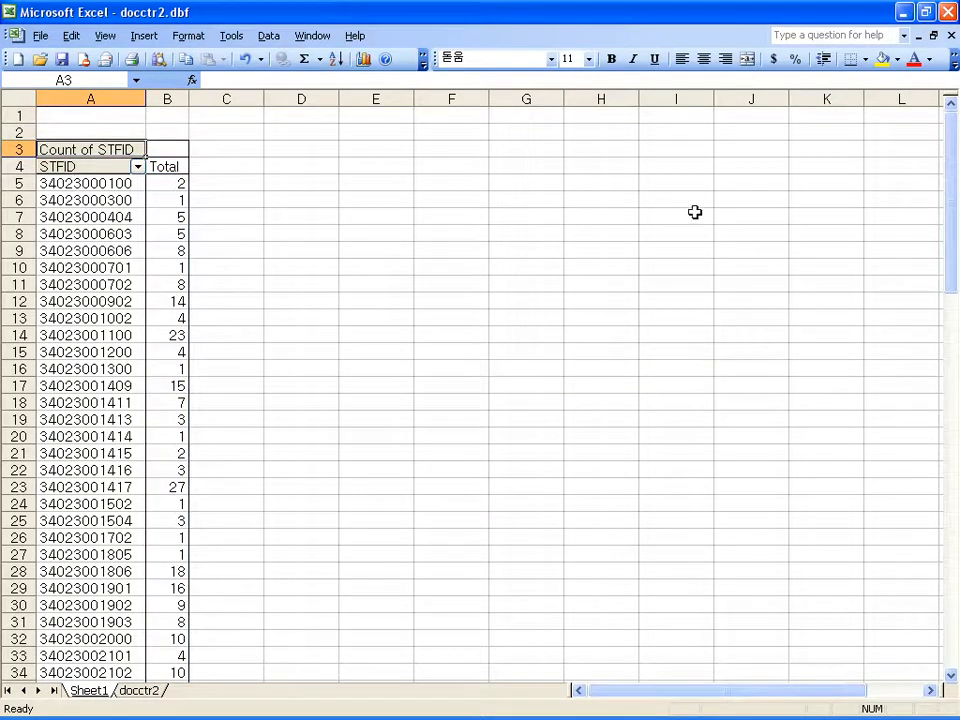
pyautogui.moveTo(951, 221); pyautogui.dragTo(955, 130)
pyautogui.click(137, 166)
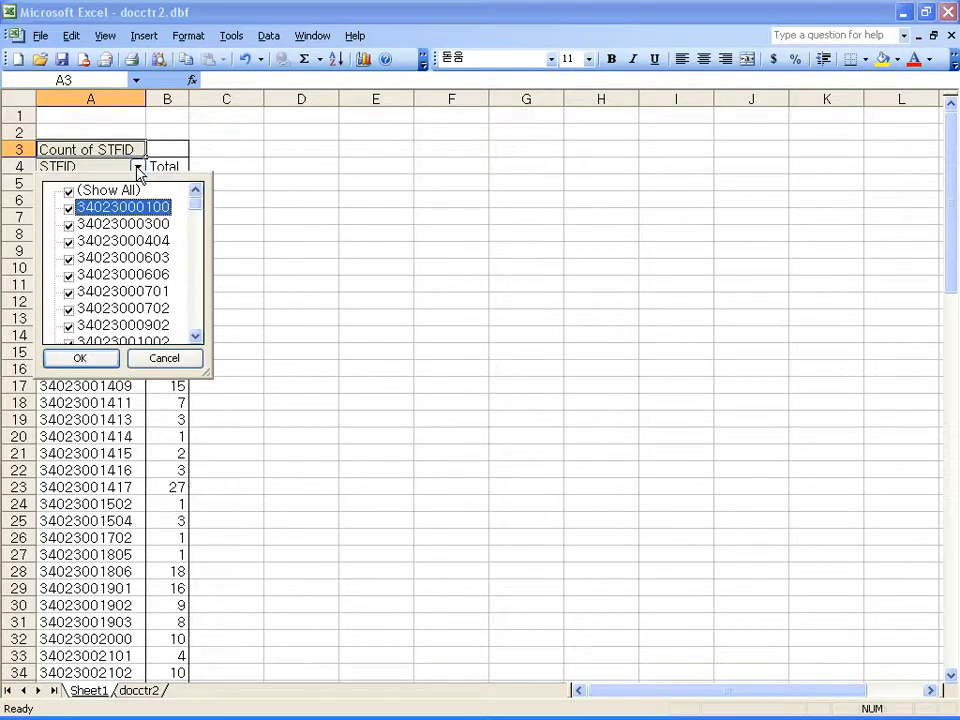
pyautogui.click(165, 359)
# Copy columns A and B holding the PivotTable's STFID counts
pyautogui.moveTo(100, 99); pyautogui.dragTo(166, 99)
pyautogui.rightClick(170, 126)
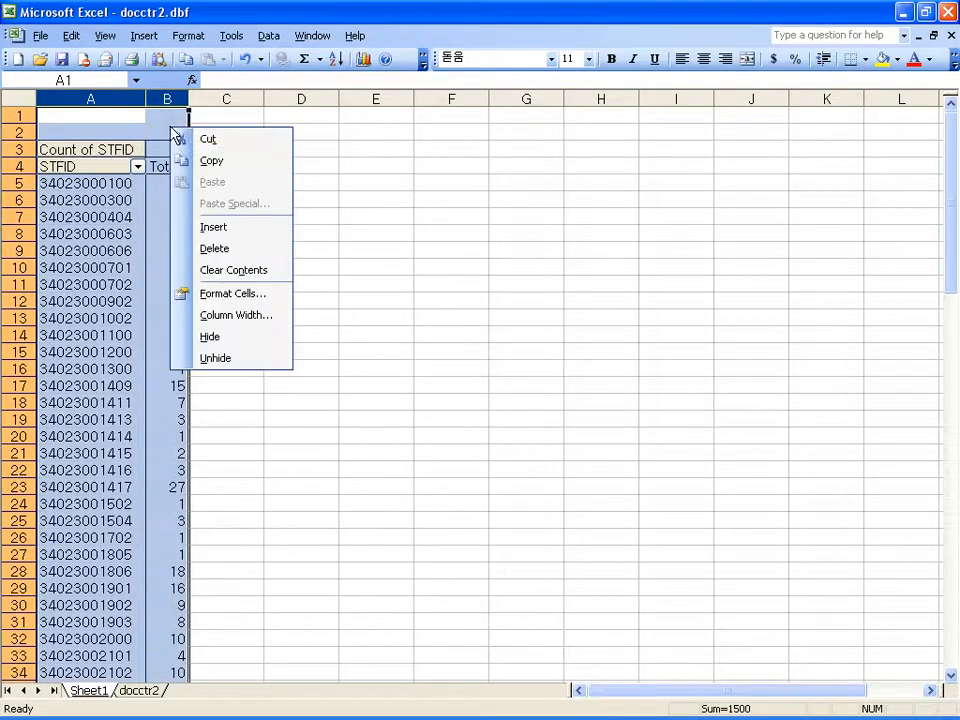
pyautogui.click(72, 36)
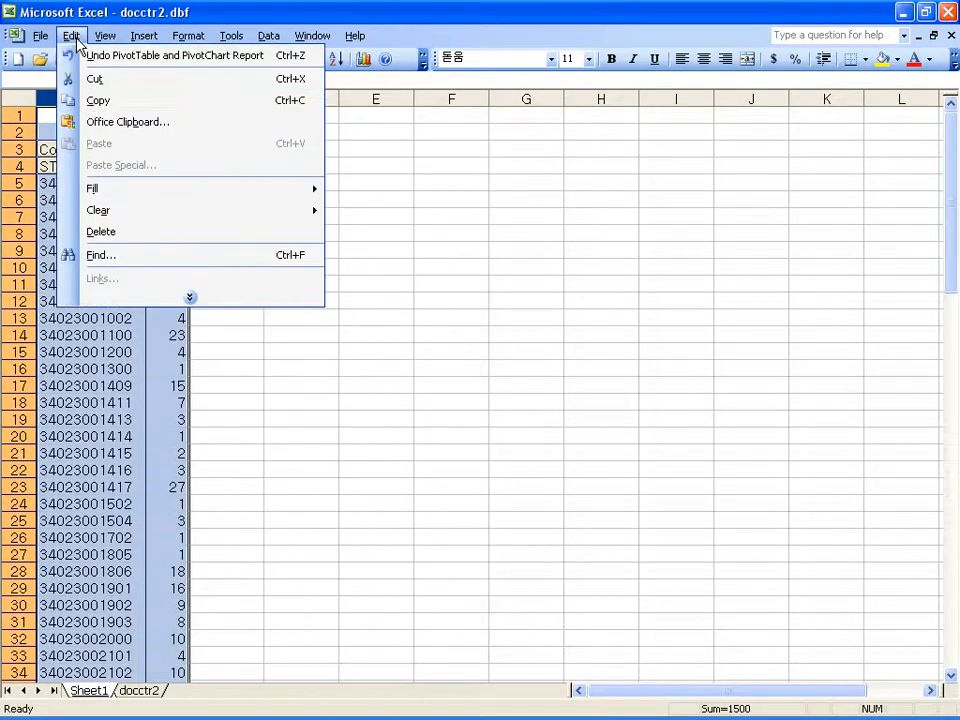
pyautogui.click(98, 100)
# Paste the copied columns as values into a new workbook and widen columns A and B
pyautogui.click(19, 60)
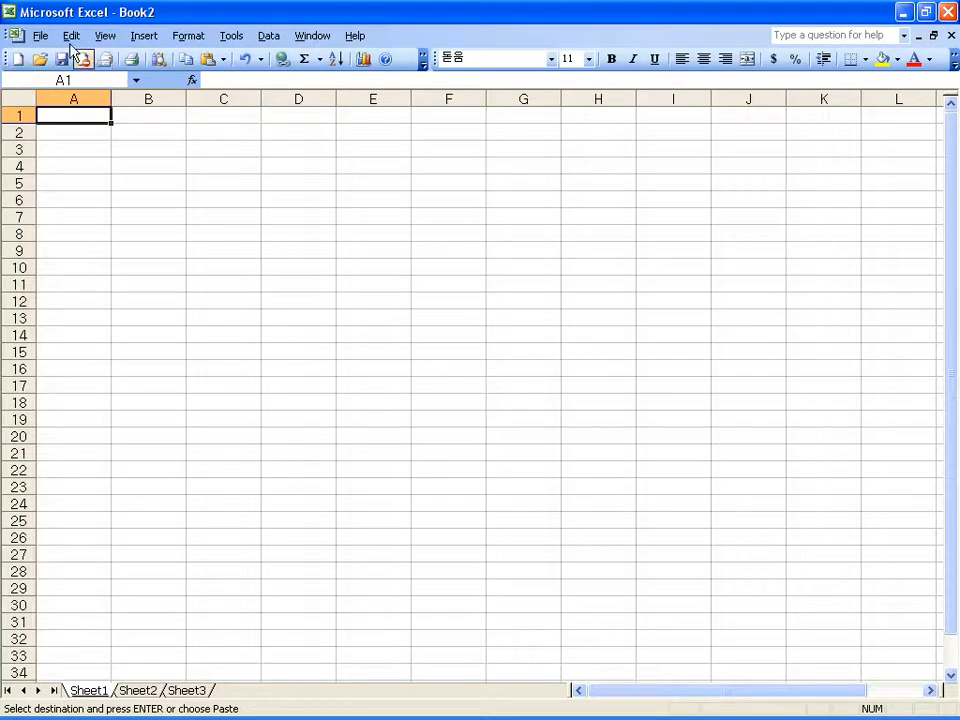
pyautogui.click(71, 36)
pyautogui.click(150, 166)
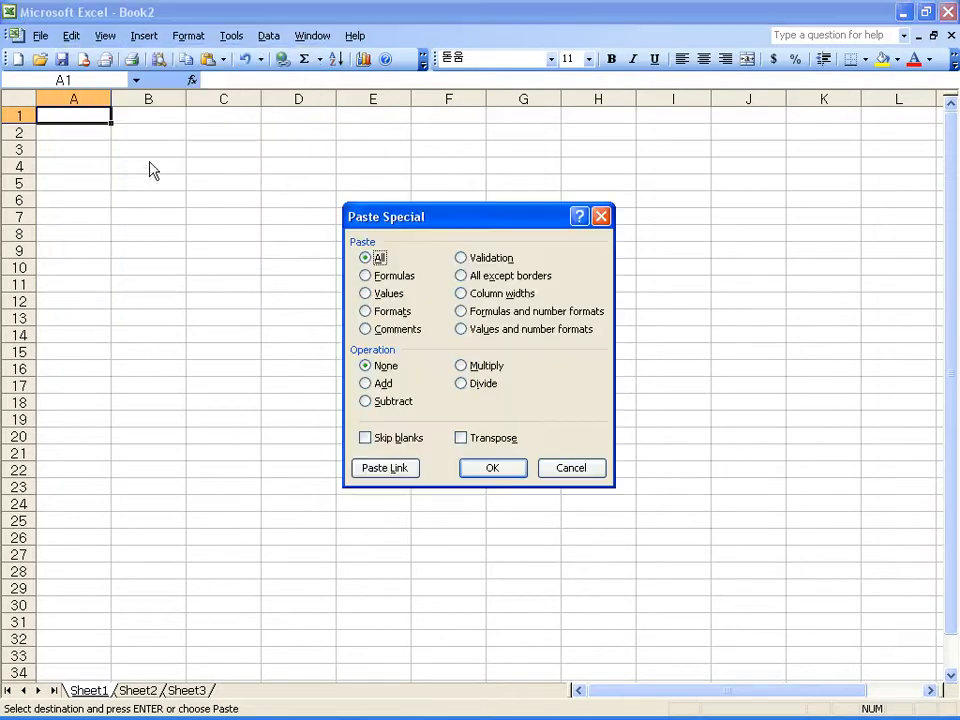
pyautogui.click(371, 296)
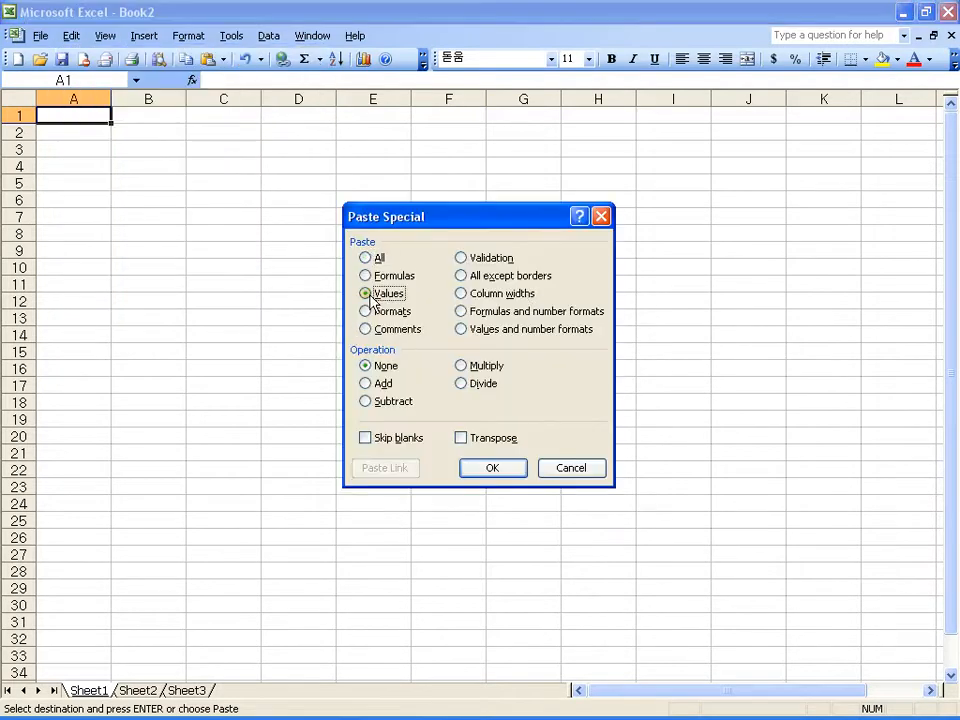
pyautogui.click(493, 468)
pyautogui.moveTo(113, 96); pyautogui.dragTo(226, 97)
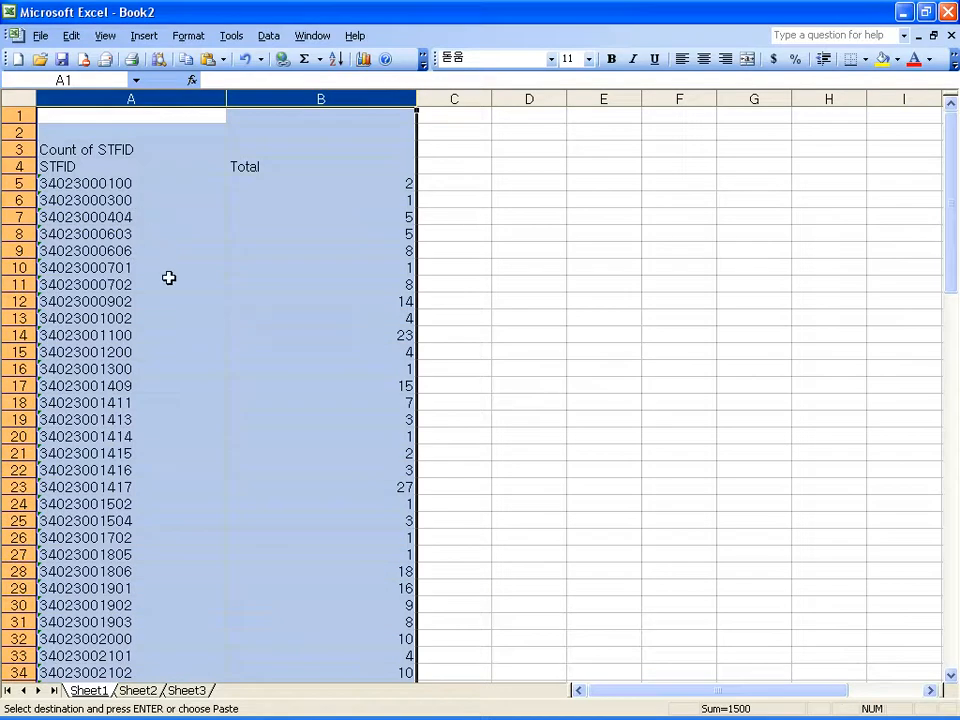
# Delete rows 1 to 3 above the STFID and Total headings and select the STFID heading cell
pyautogui.click(18, 115)
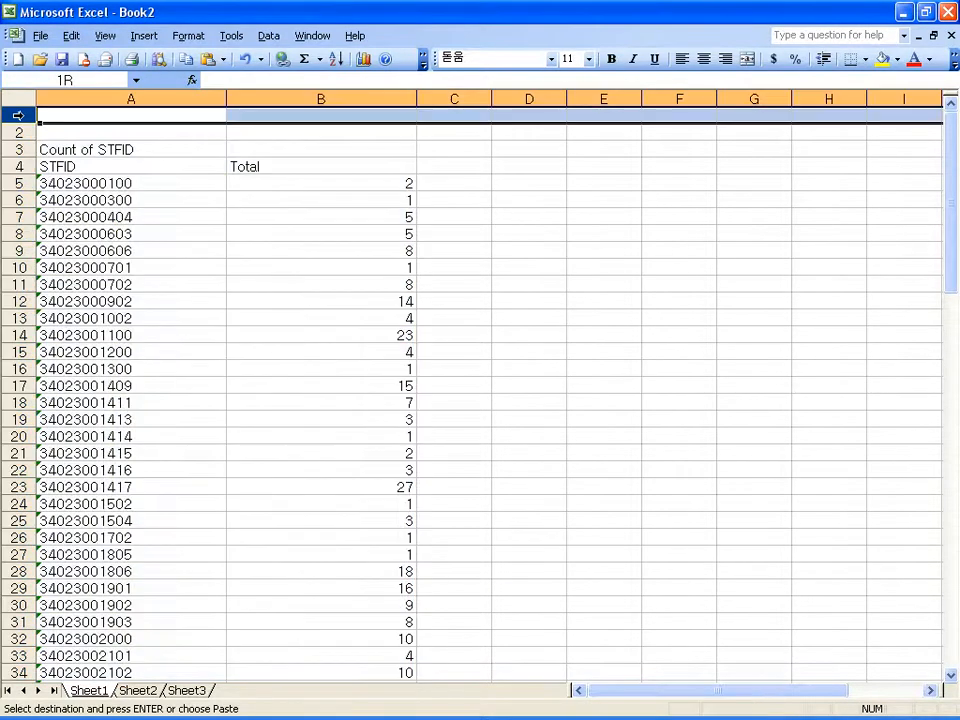
pyautogui.moveTo(18, 115); pyautogui.dragTo(18, 149)
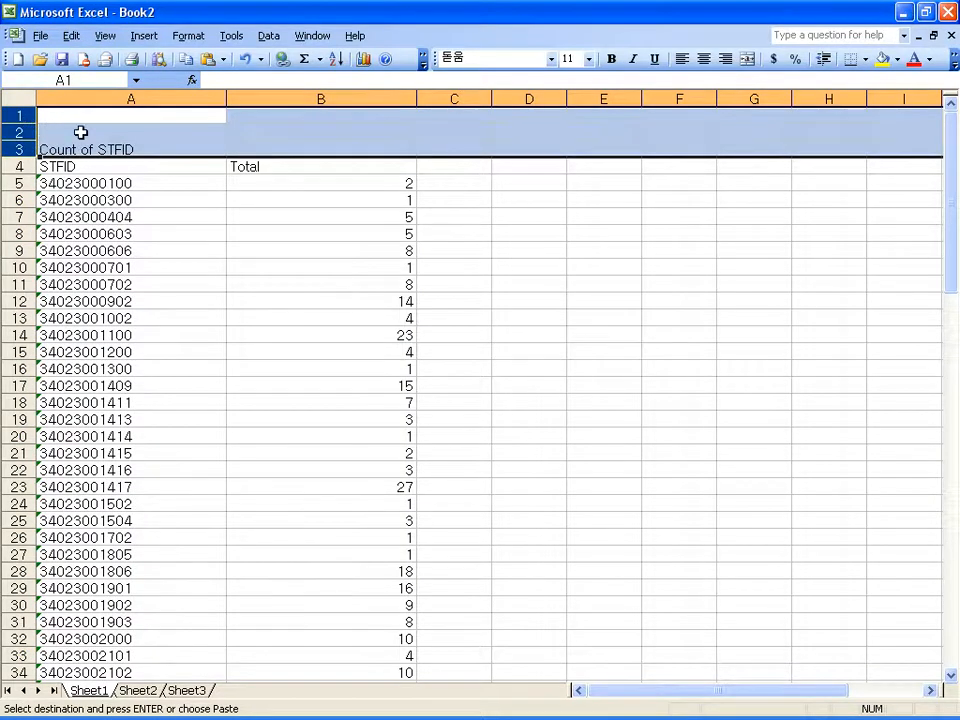
pyautogui.rightClick(98, 133)
pyautogui.click(122, 256)
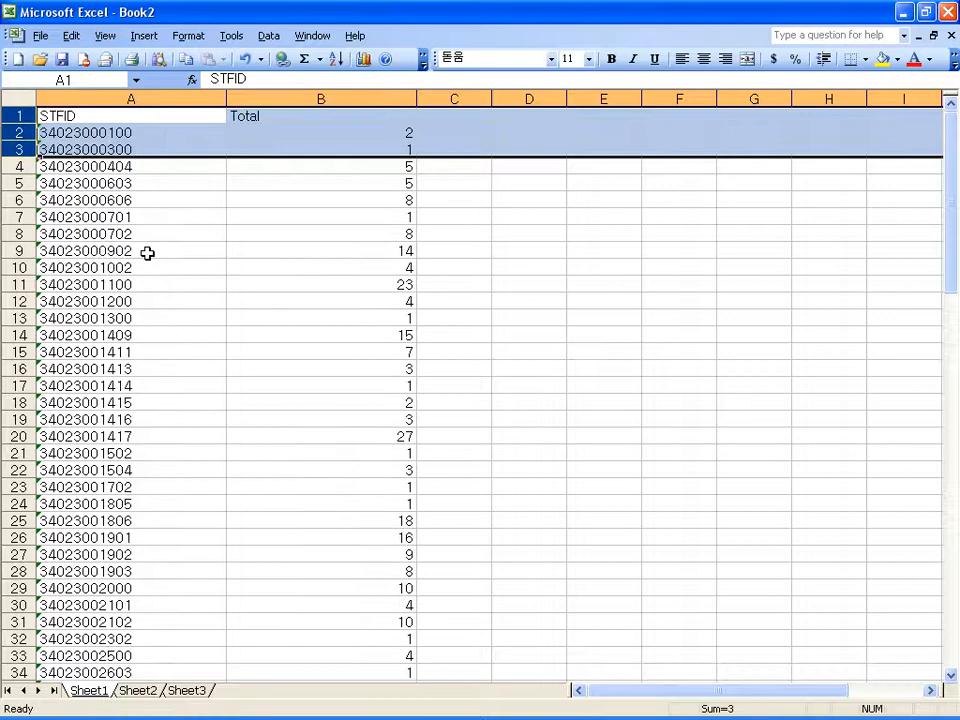
pyautogui.click(61, 116)
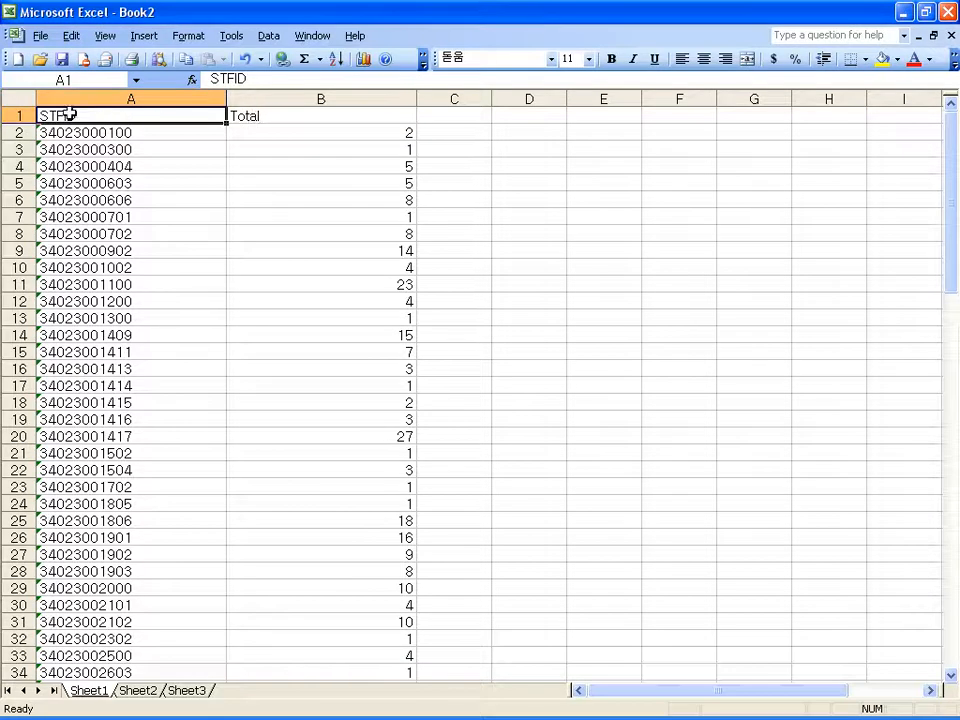
# Replace the Total heading in B1 with NUMDOC and narrow column B
pyautogui.click(294, 120)
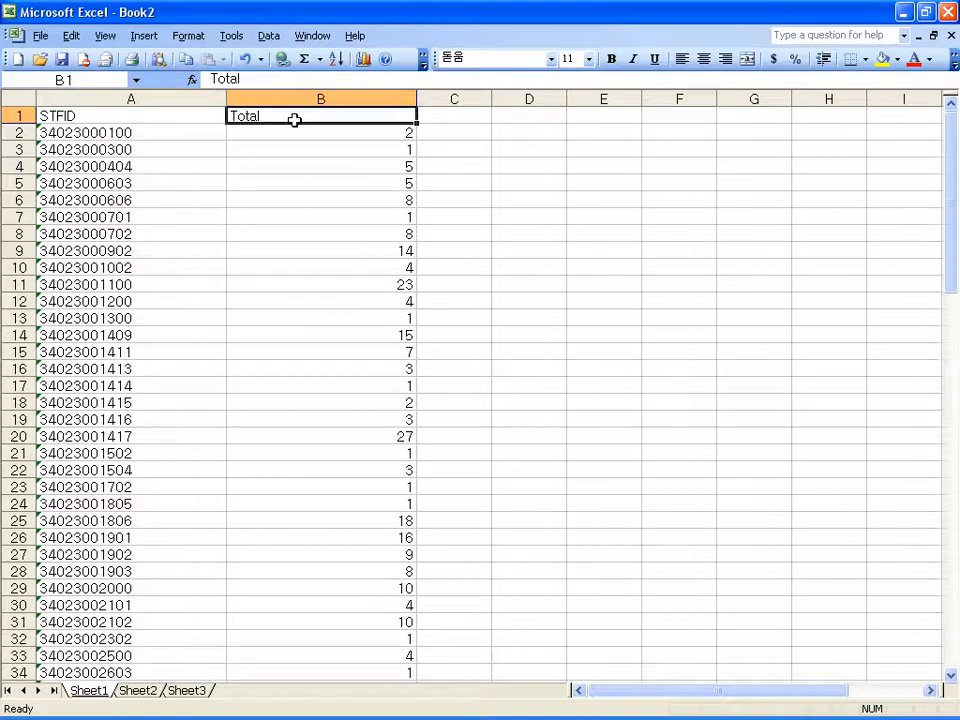
pyautogui.write('NUM')
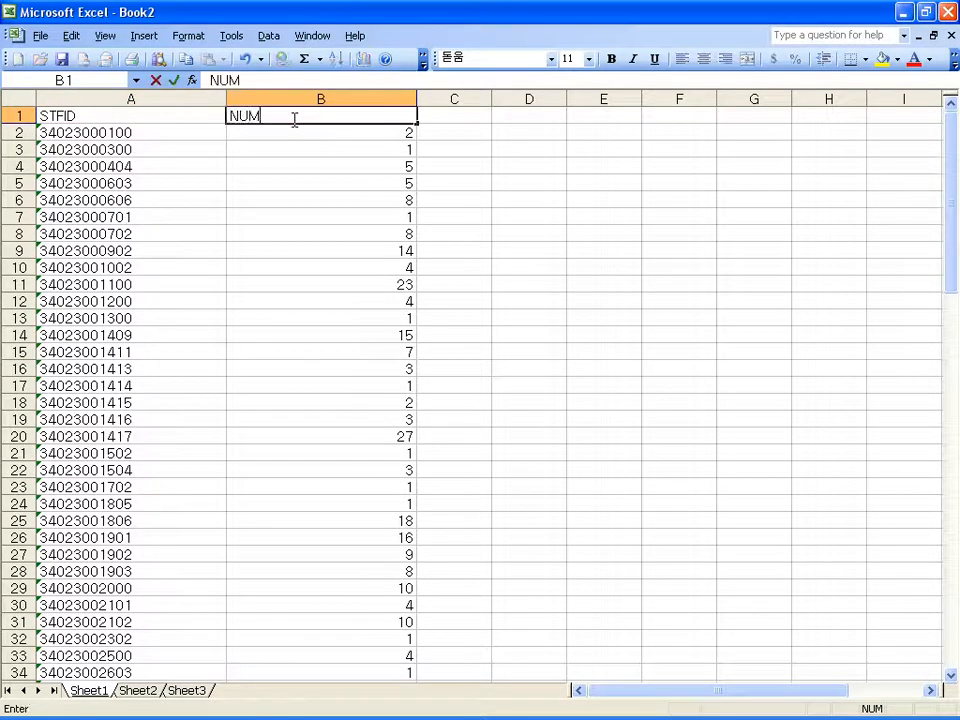
pyautogui.write('SOX')
pyautogui.press('BackSpace')
pyautogui.press('BackSpace')
pyautogui.write('DO')
pyautogui.press('Return')
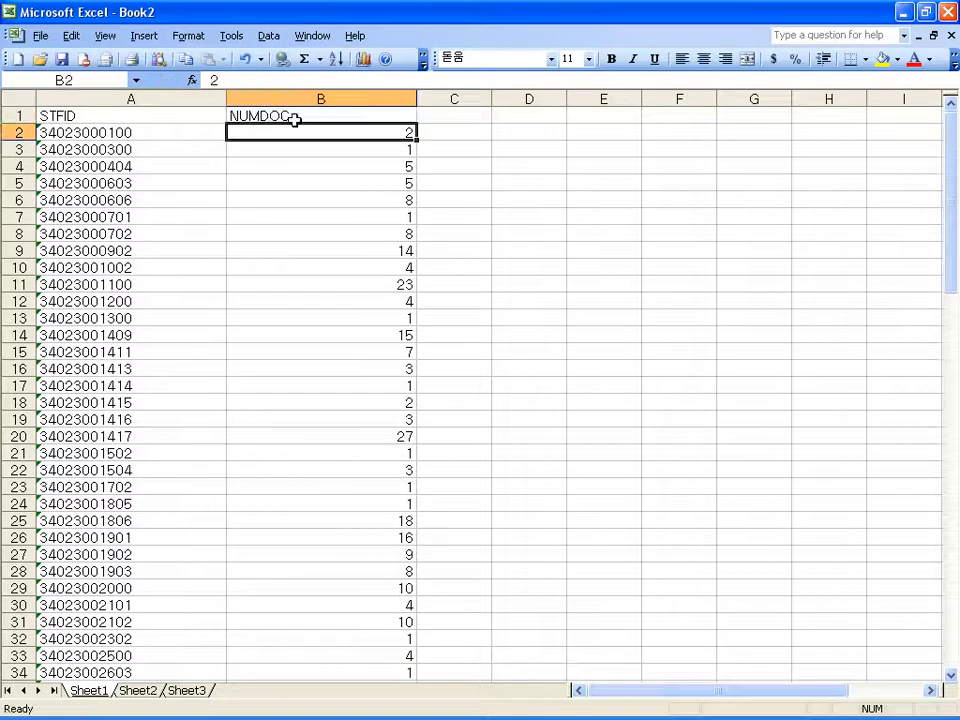
pyautogui.moveTo(418, 99); pyautogui.dragTo(341, 99)
# Delete rows 100 to 103, which include the (blank) and Grand Total entries at the end of the table
pyautogui.moveTo(953, 165); pyautogui.dragTo(926, 626)
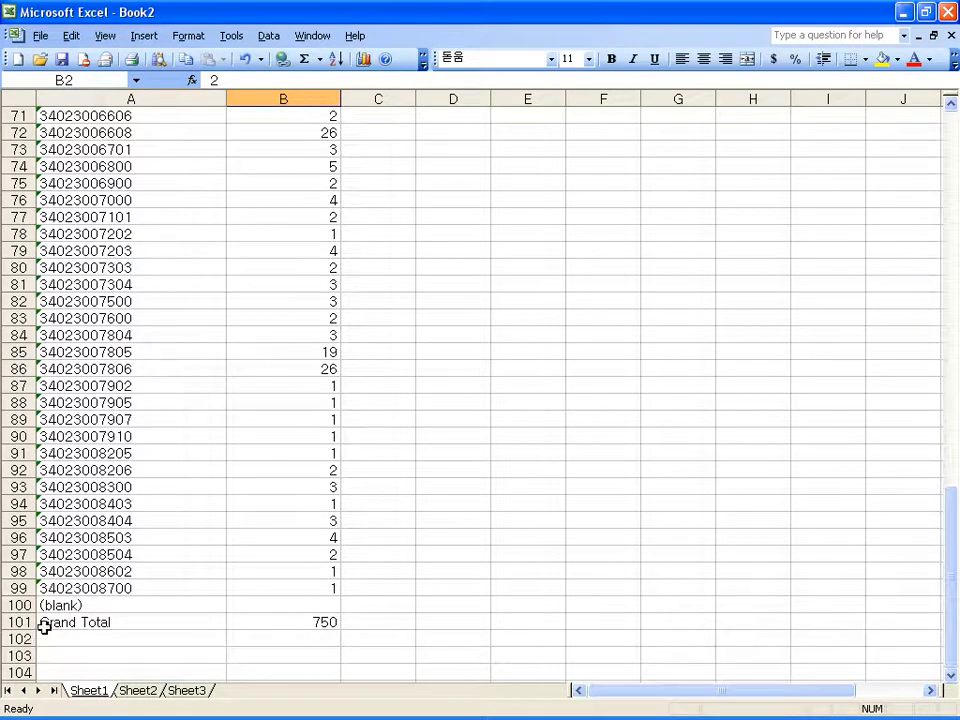
pyautogui.moveTo(17, 605); pyautogui.dragTo(17, 655)
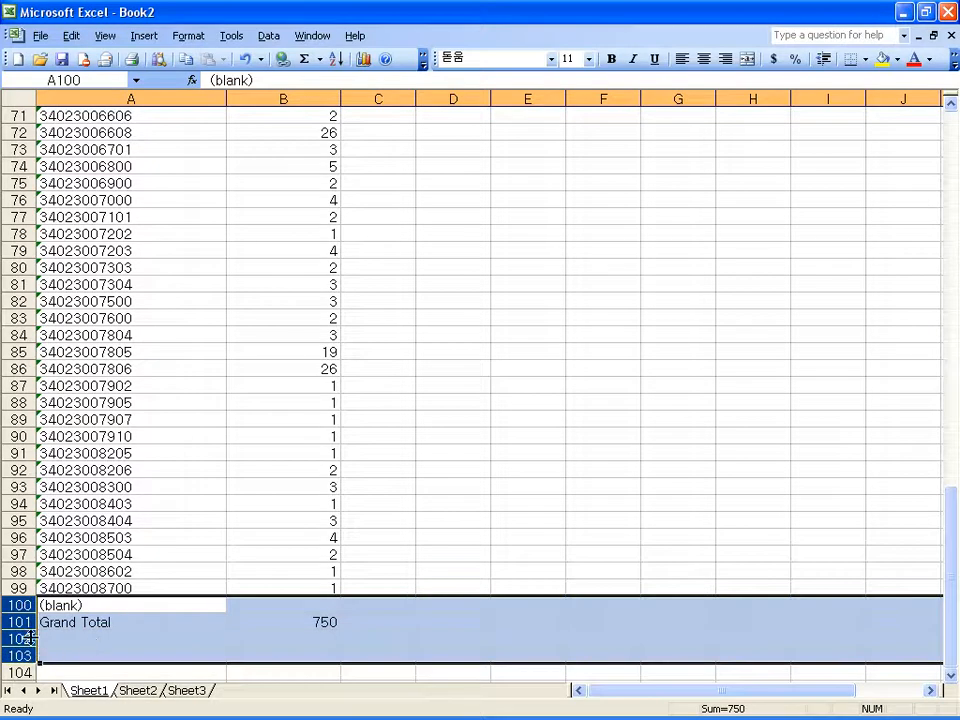
pyautogui.click(72, 36)
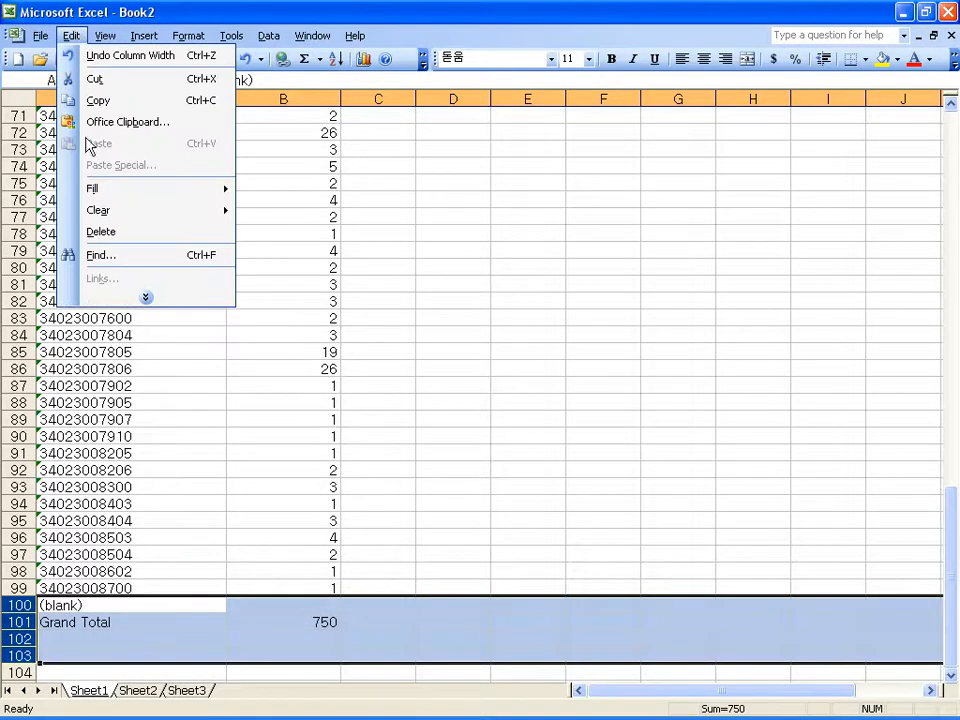
pyautogui.click(107, 230)
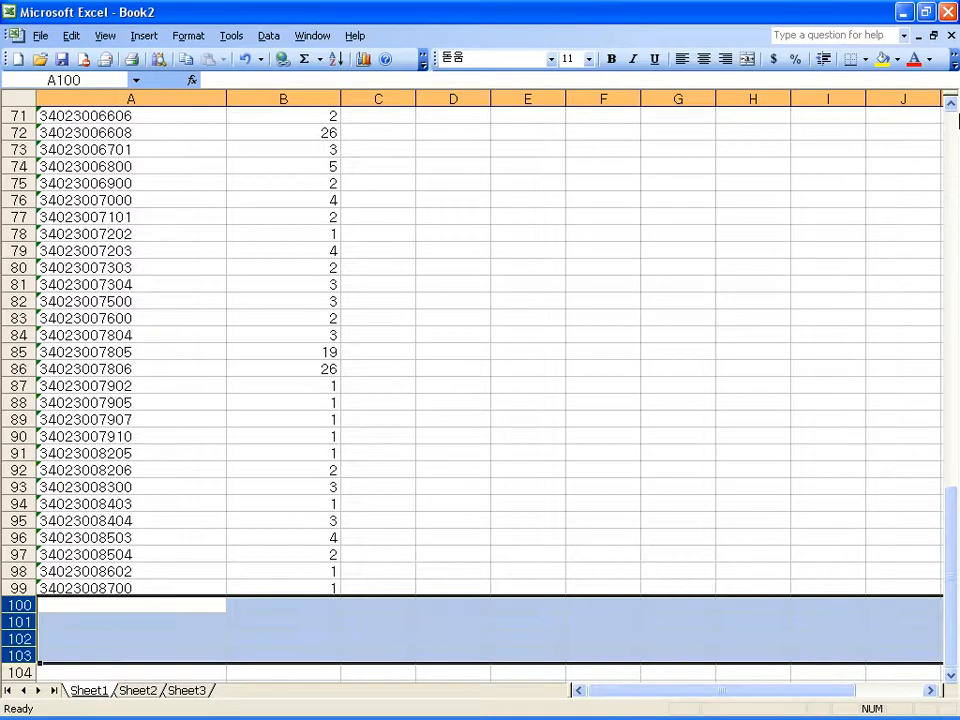
pyautogui.click(954, 130)
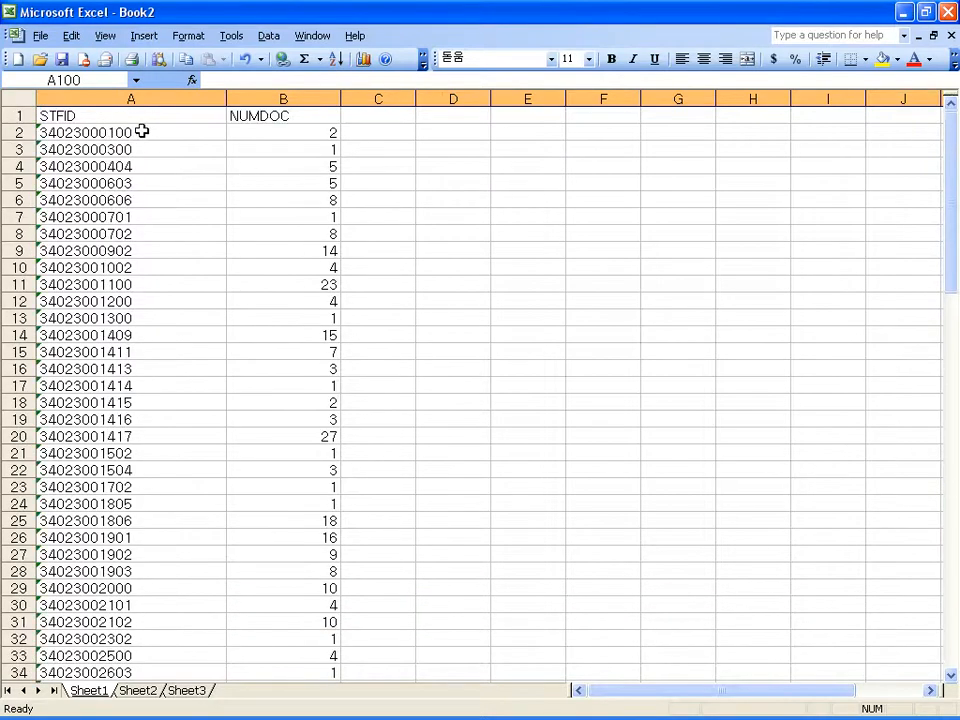
# Start saving a copy of the workbook in the GIS folder with the file type DBF 4 (dBASE IV)
pyautogui.click(92, 116)
pyautogui.click(40, 36)
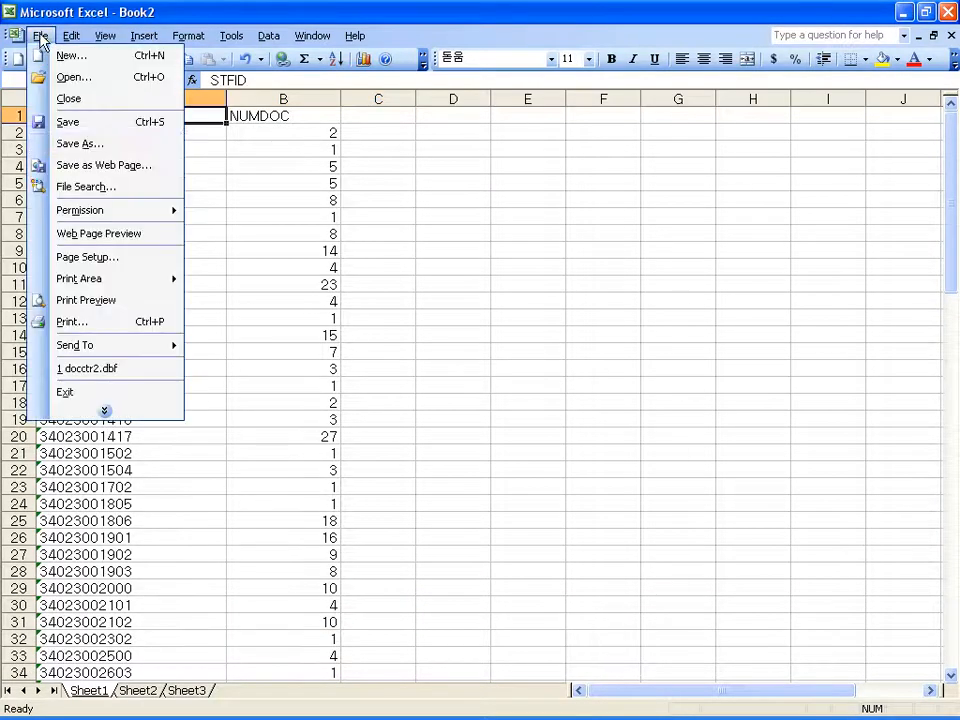
pyautogui.click(70, 143)
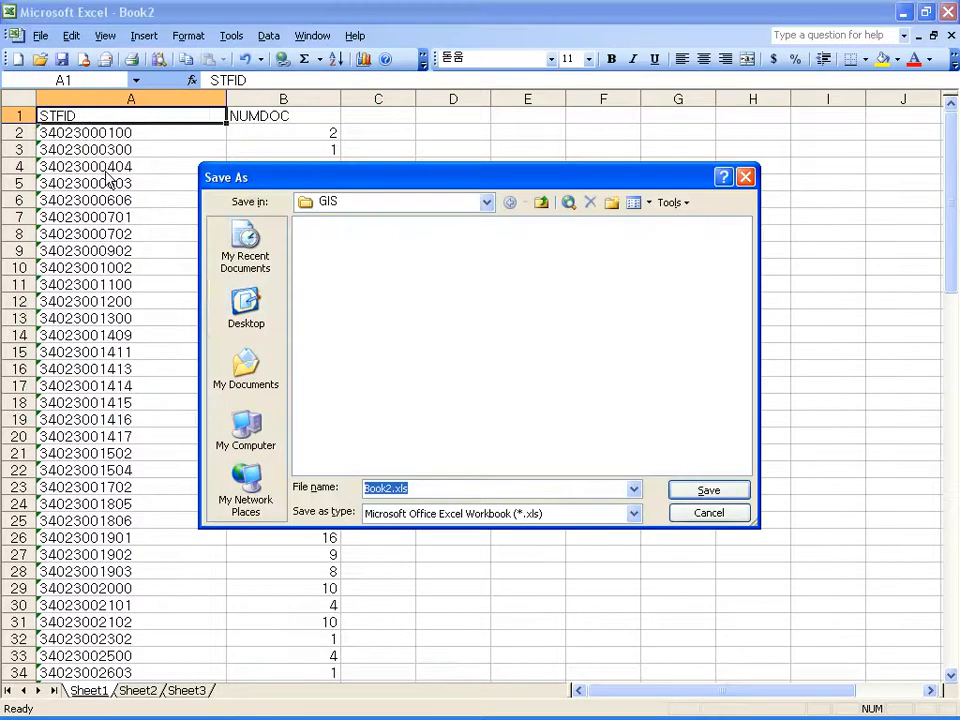
pyautogui.click(633, 514)
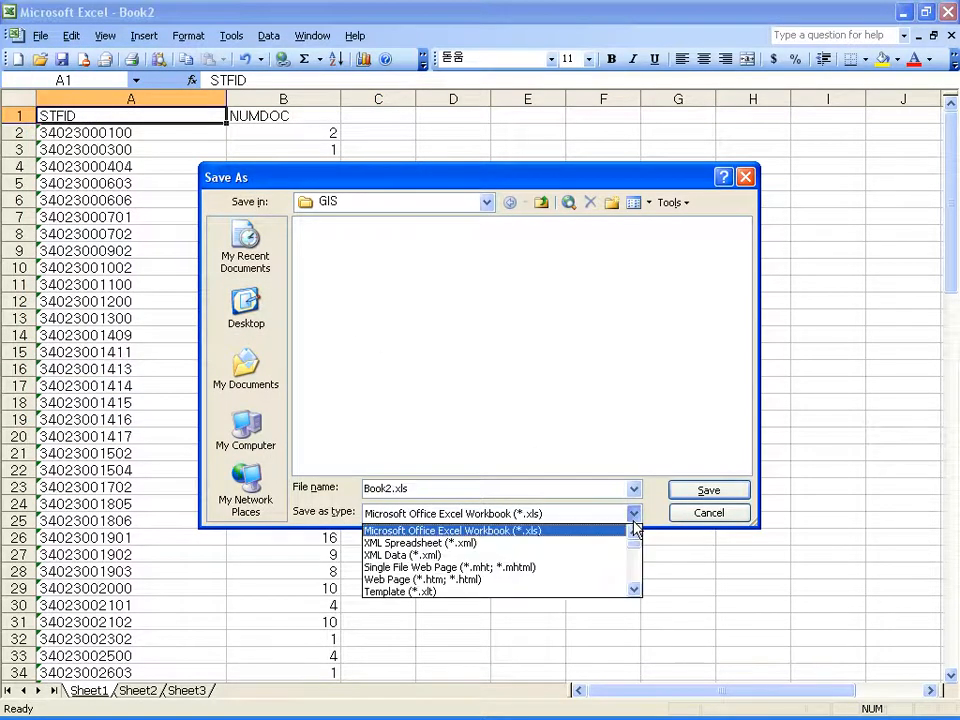
pyautogui.moveTo(636, 553); pyautogui.dragTo(634, 587)
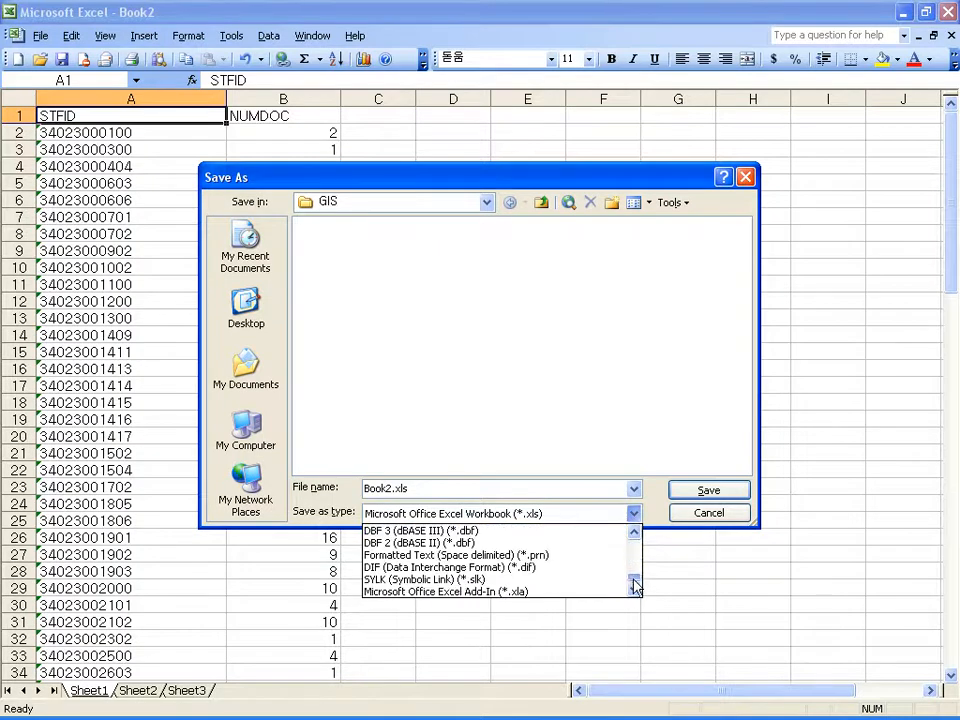
pyautogui.click(633, 531)
pyautogui.click(633, 531)
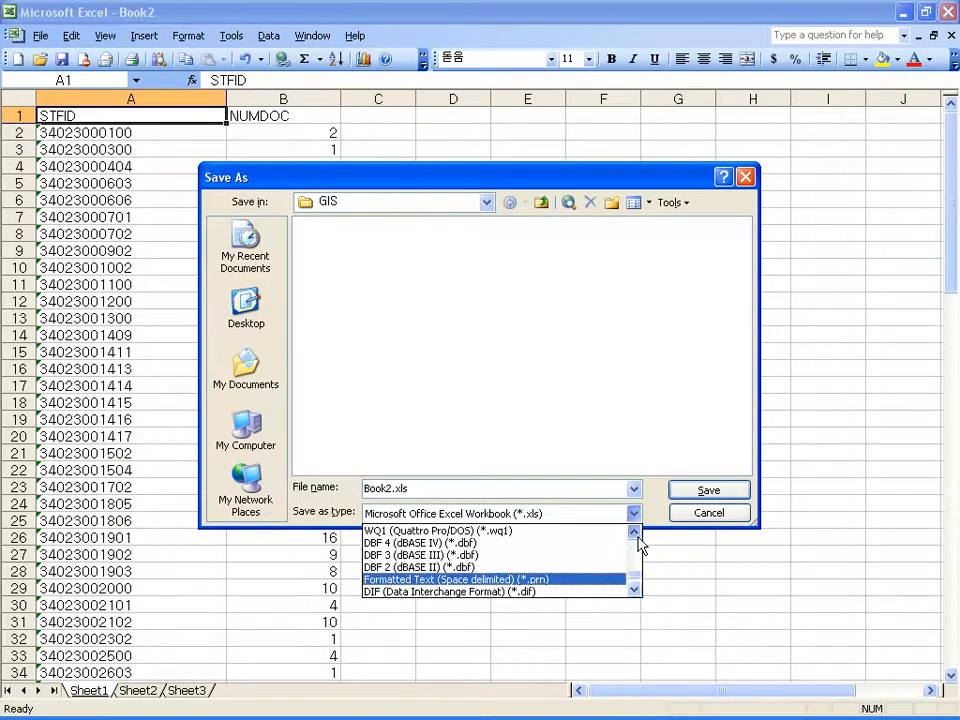
pyautogui.click(508, 547)
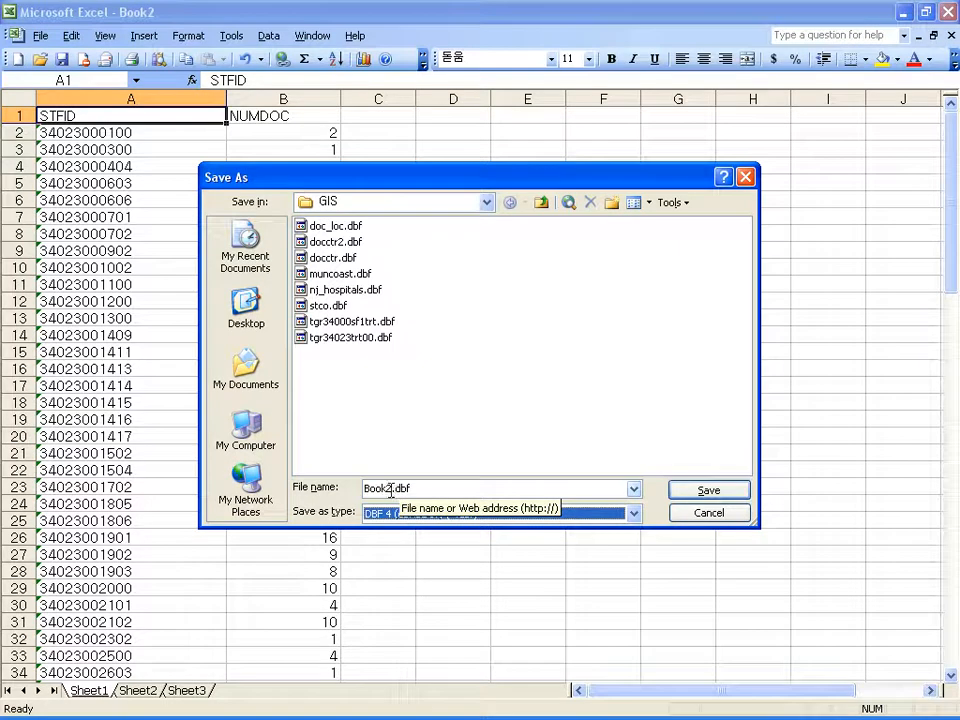
# Name the file ctrdoc.dbf and save only the active sheet in the DBF format
pyautogui.doubleClick(391, 488)
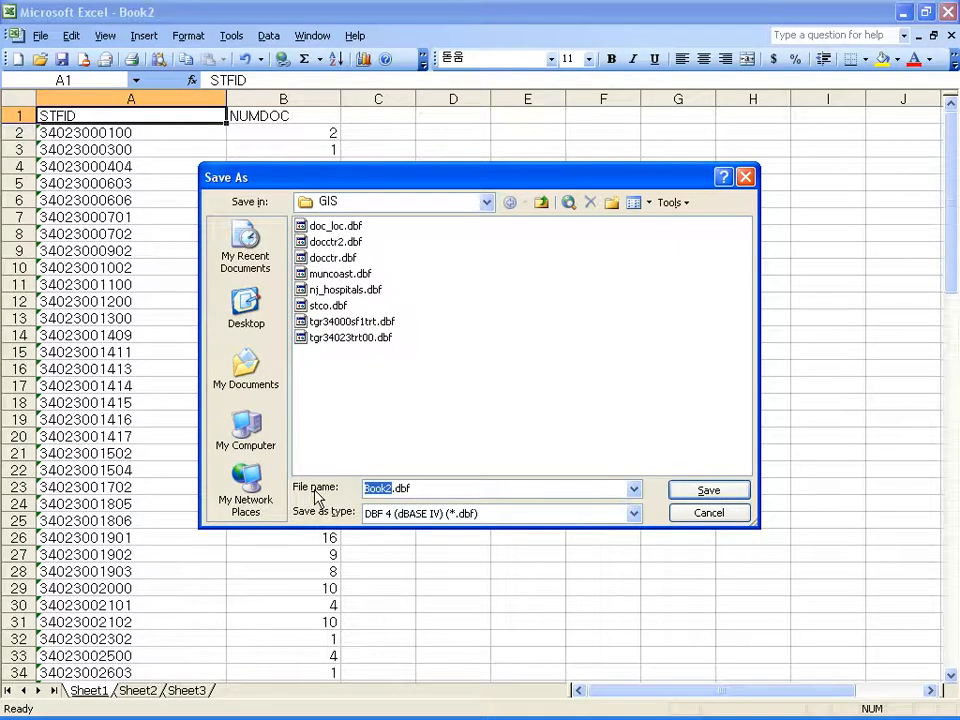
pyautogui.write('ctrdoc')
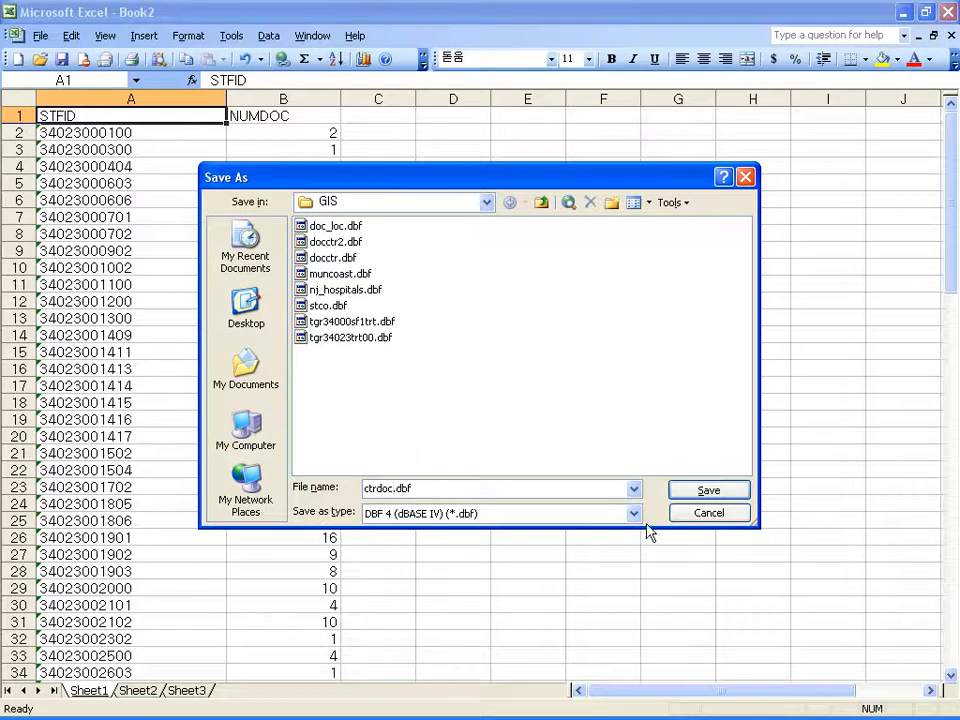
pyautogui.click(710, 496)
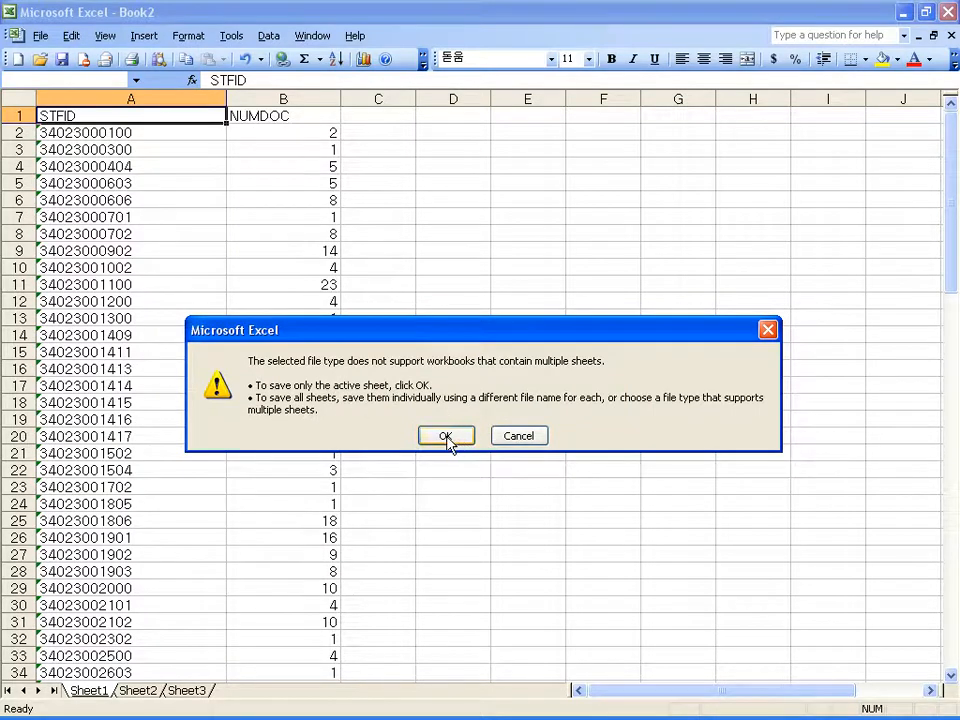
pyautogui.click(446, 437)
pyautogui.click(407, 444)
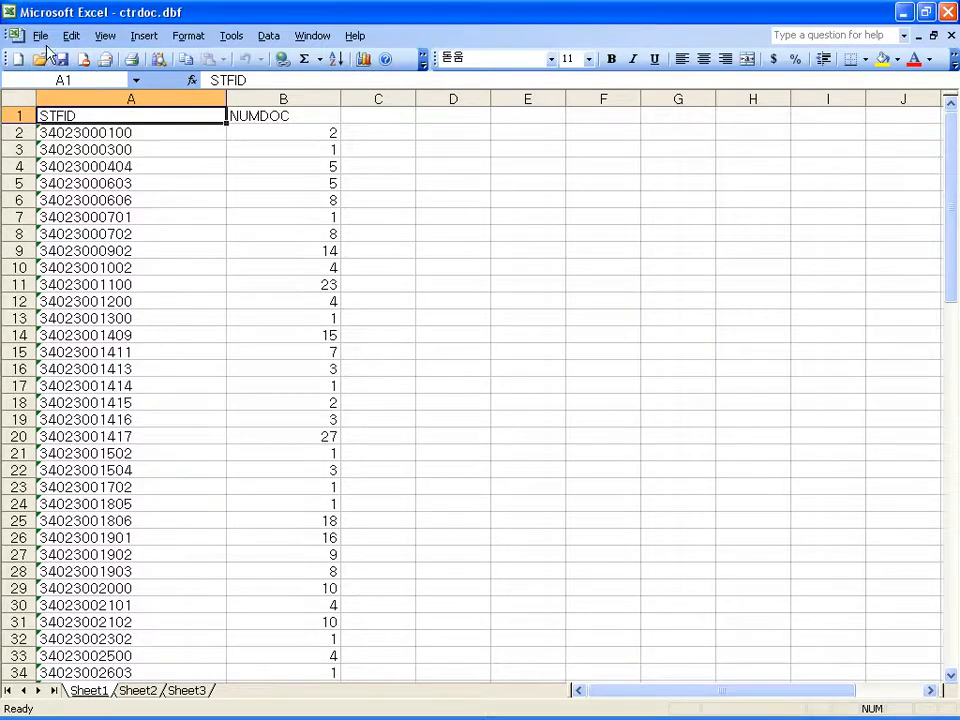
# Close ctrdoc.dbf without saving further changes
pyautogui.click(40, 36)
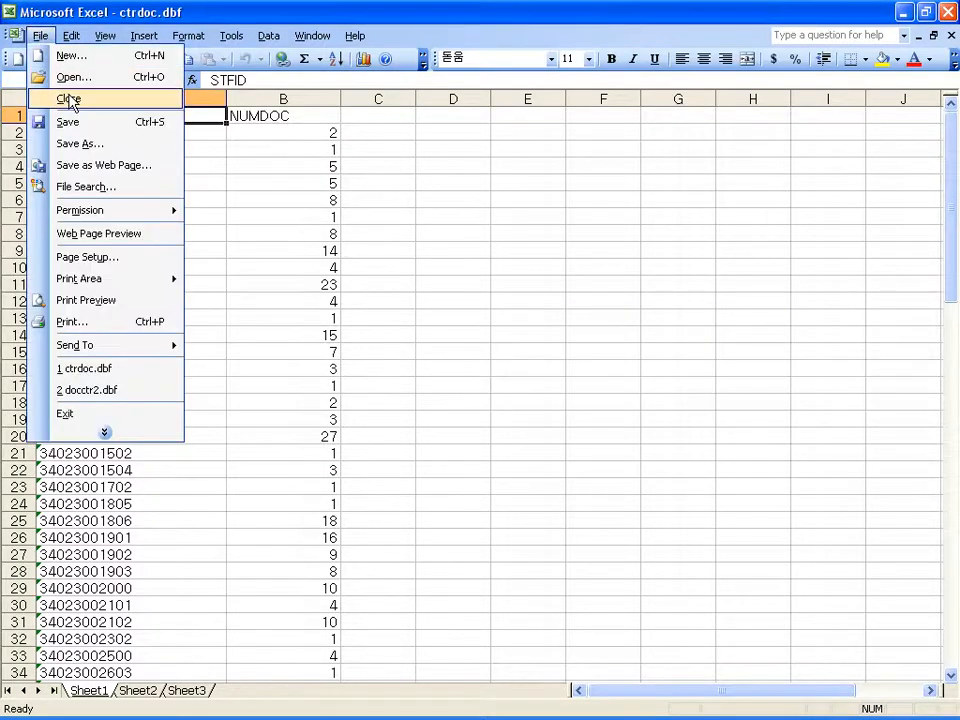
pyautogui.click(68, 100)
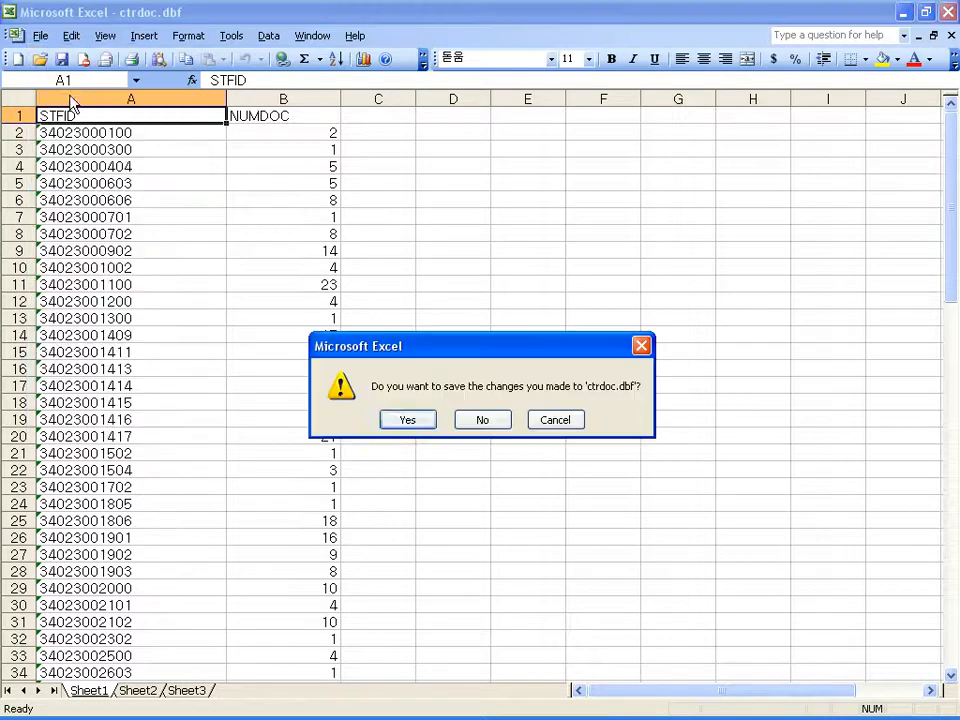
pyautogui.click(482, 420)
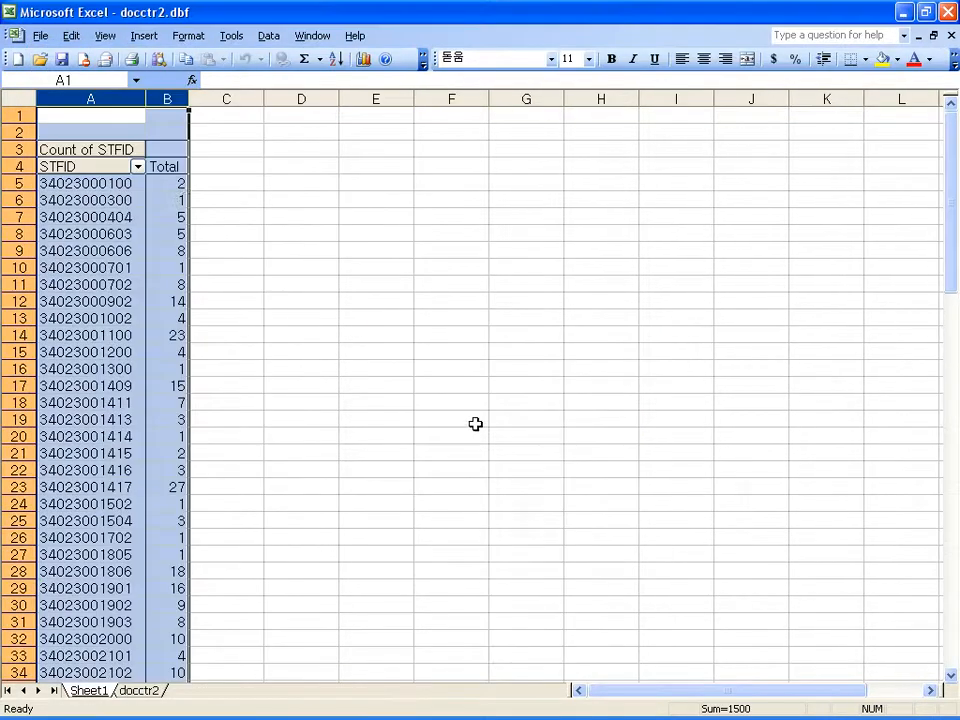
# Reopen ctrdoc.dbf from the recent files and check its STFID and NUMDOC columns
pyautogui.click(40, 36)
pyautogui.click(176, 370)
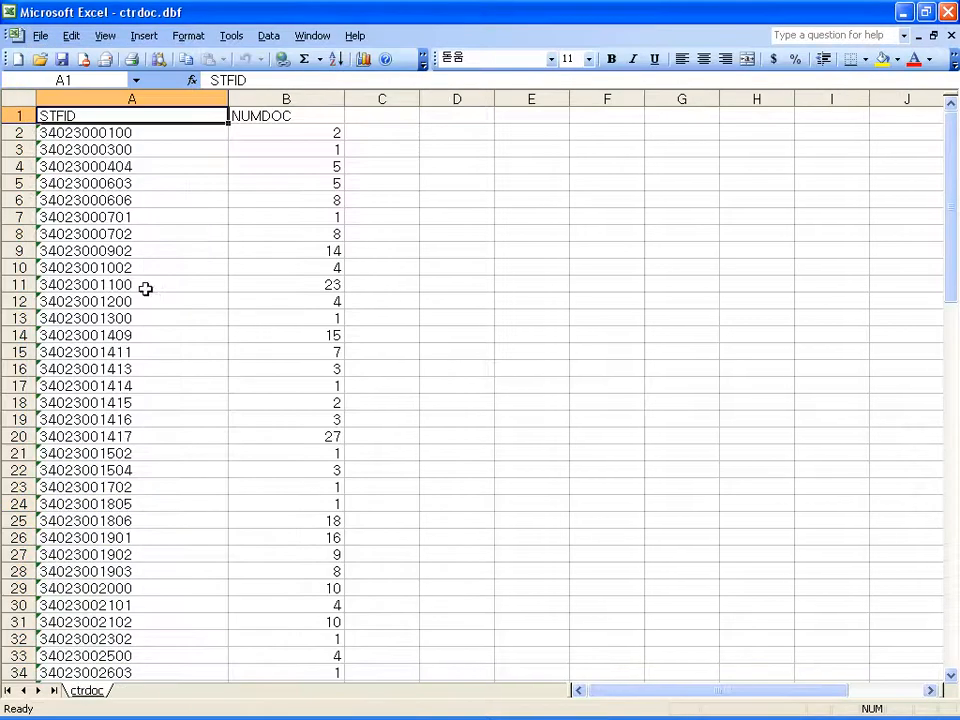
pyautogui.moveTo(951, 223)
pyautogui.mouseDown()
pyautogui.moveTo(945, 664)
pyautogui.moveTo(948, 218)
pyautogui.mouseUp()
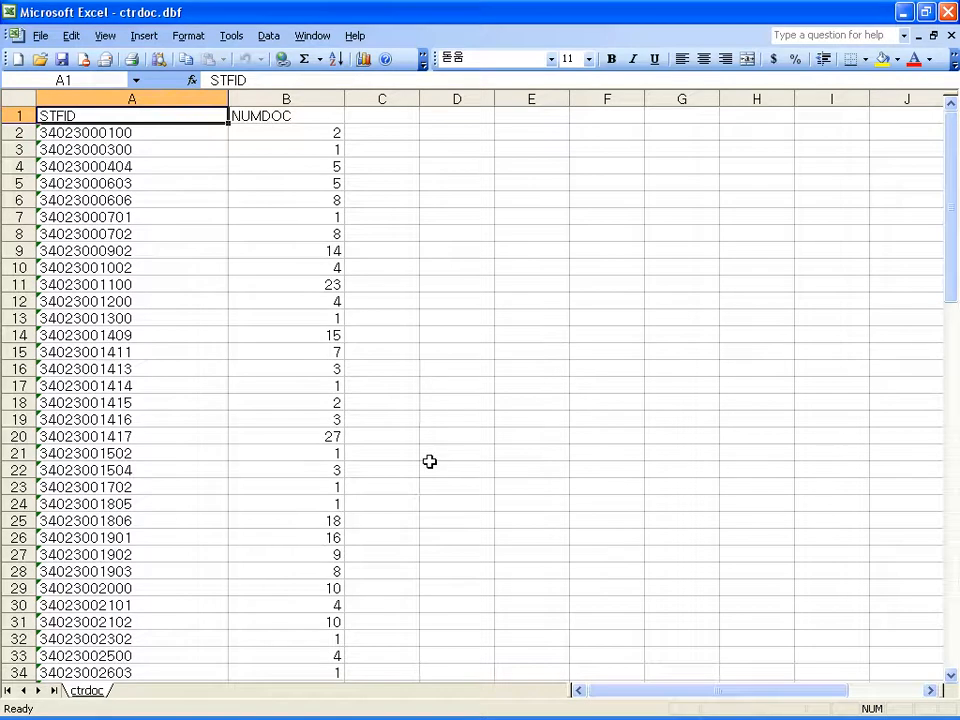
# Close ctrdoc.dbf and docctr2.dbf, discarding the unsaved changes
pyautogui.click(951, 38)
pyautogui.click(951, 38)
pyautogui.click(482, 420)
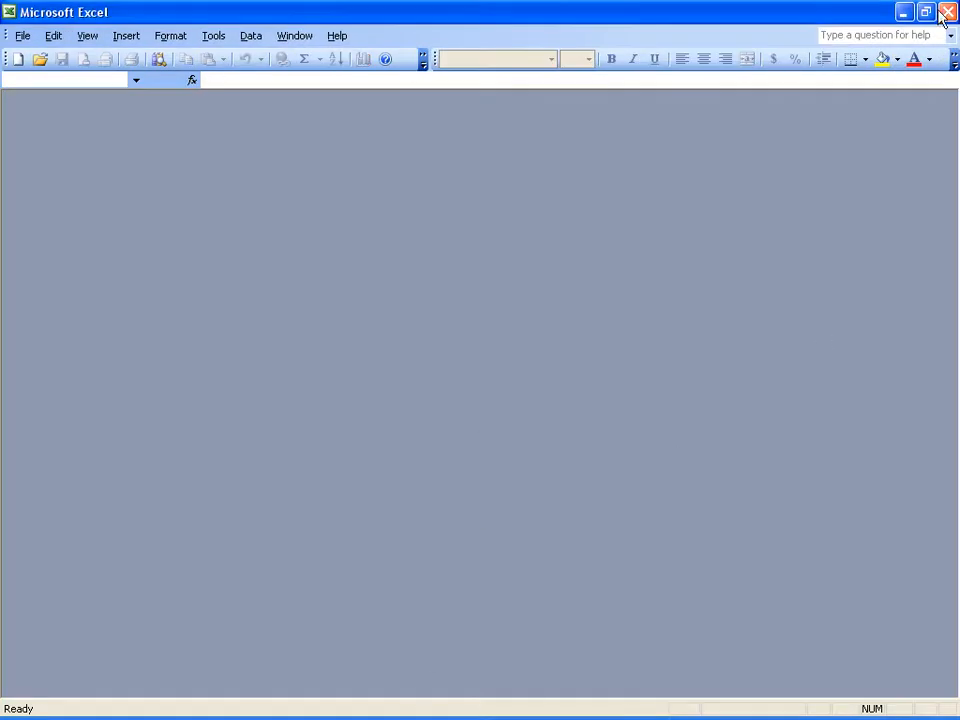
# Switch to ArcMap and close the attribute table of the docctr layer
pyautogui.moveTo(498, 713)
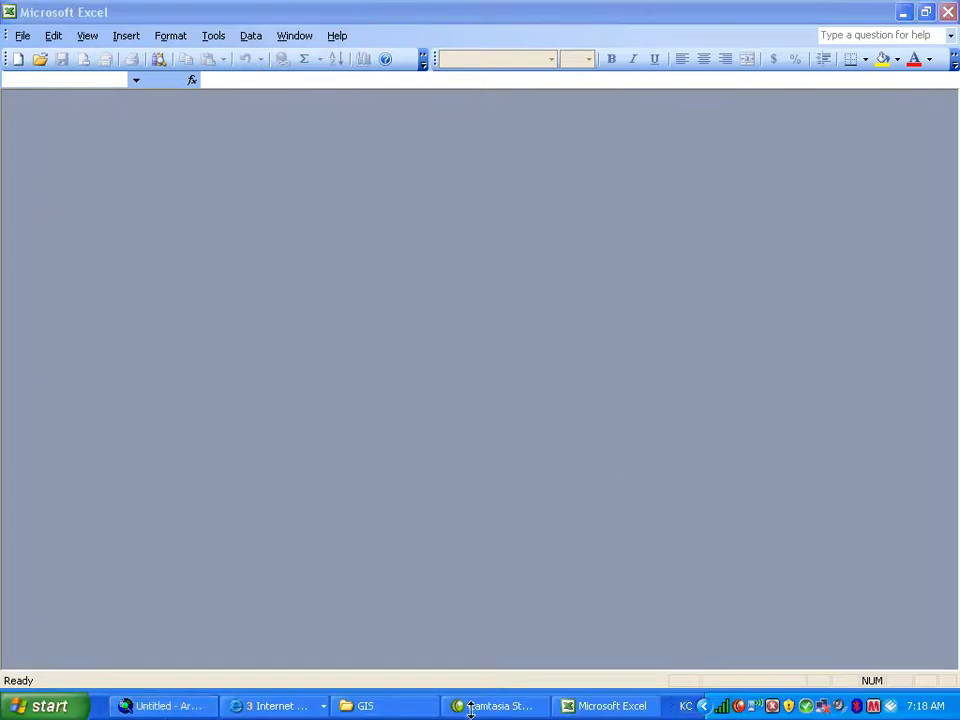
pyautogui.click(150, 707)
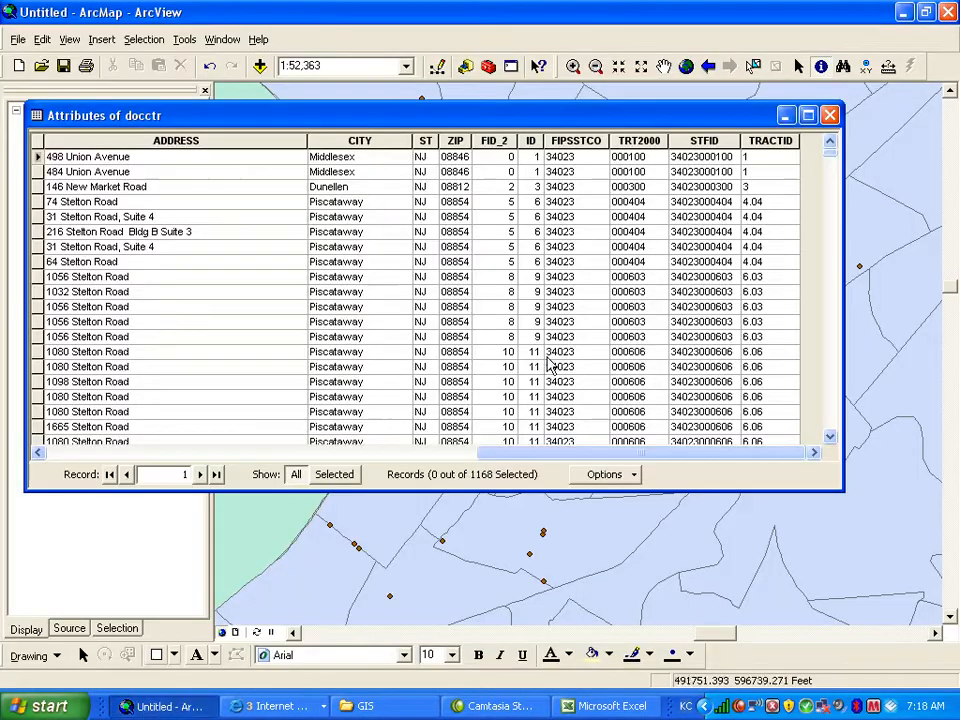
pyautogui.click(608, 708)
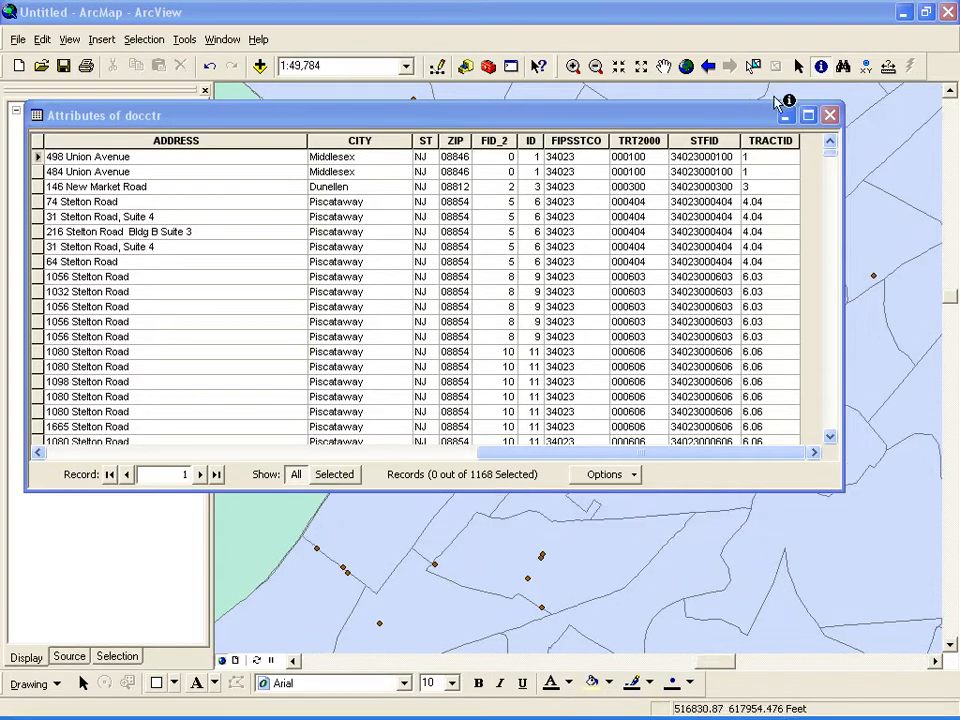
pyautogui.click(828, 117)
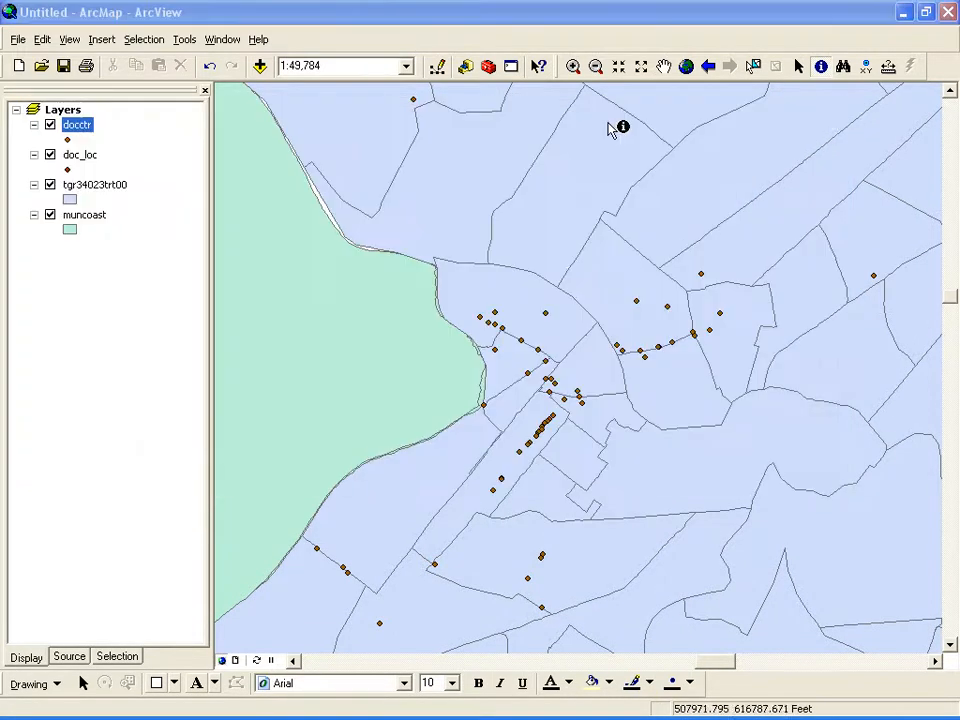
# Zoom the map to the full extent of the tgr34023trt00 layer
pyautogui.click(92, 189)
pyautogui.rightClick(92, 196)
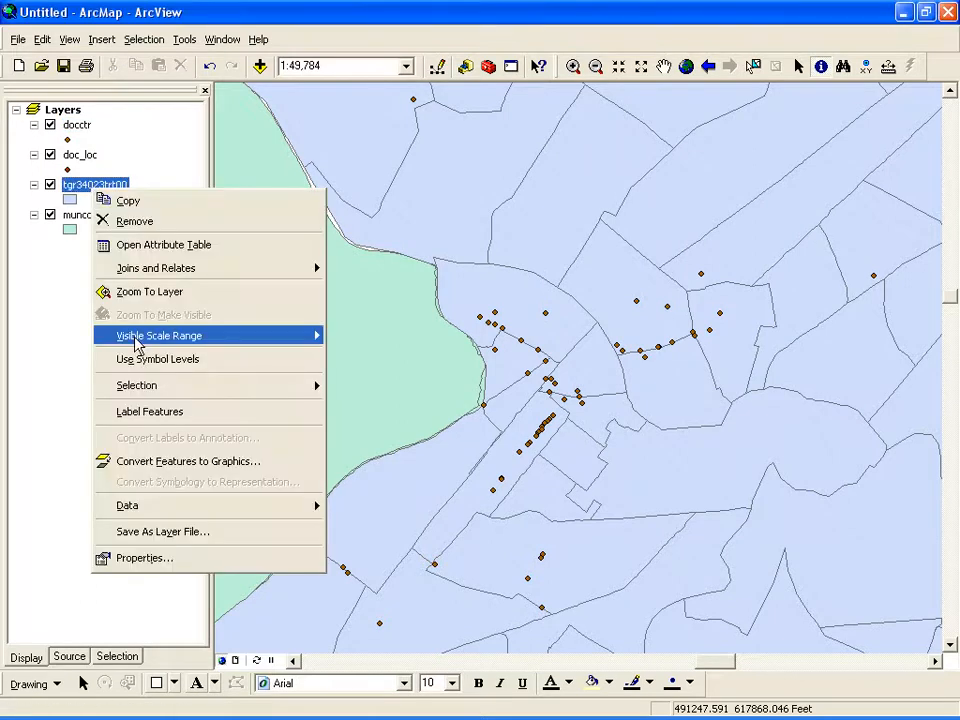
pyautogui.click(144, 298)
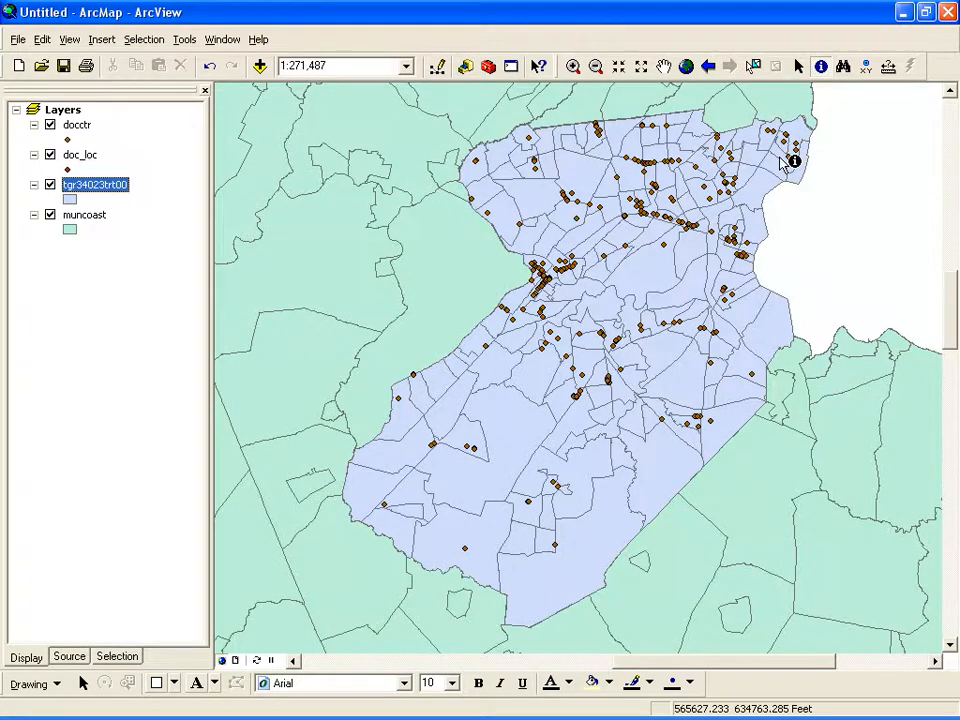
# Examine the STFID field in the attribute table of the tgr34023trt00 layer, and close the table
pyautogui.rightClick(92, 195)
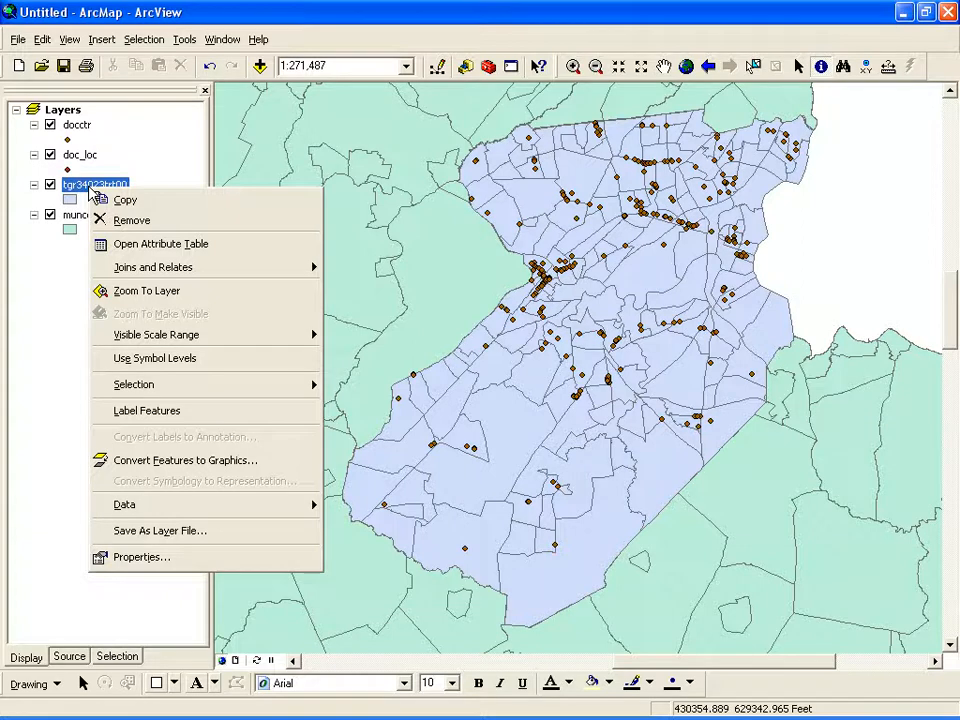
pyautogui.click(129, 250)
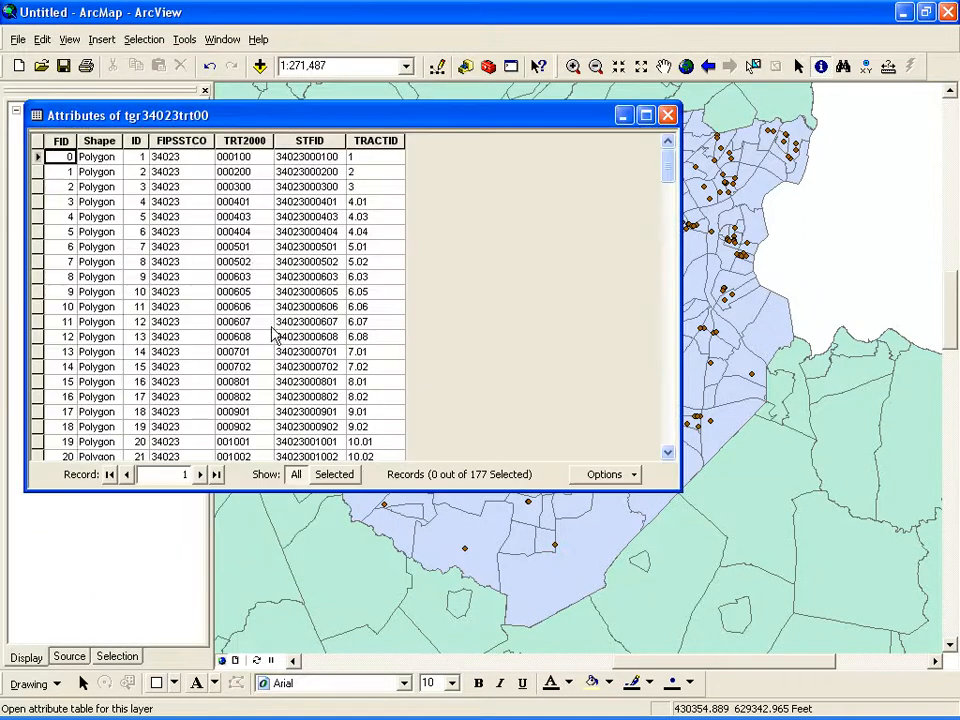
pyautogui.moveTo(226, 114); pyautogui.dragTo(232, 187)
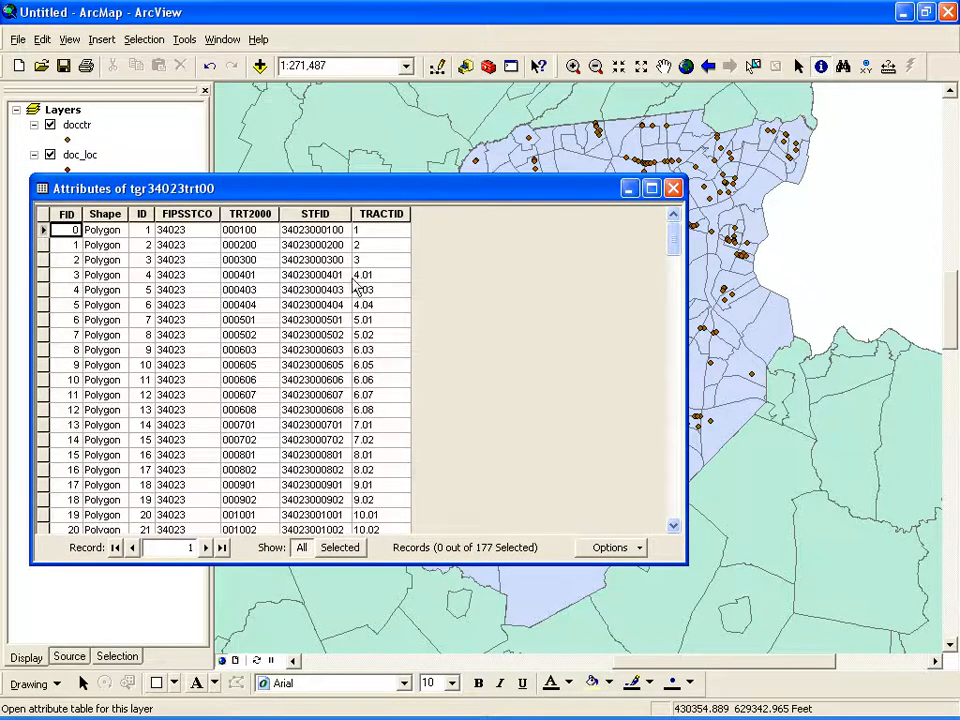
pyautogui.click(675, 188)
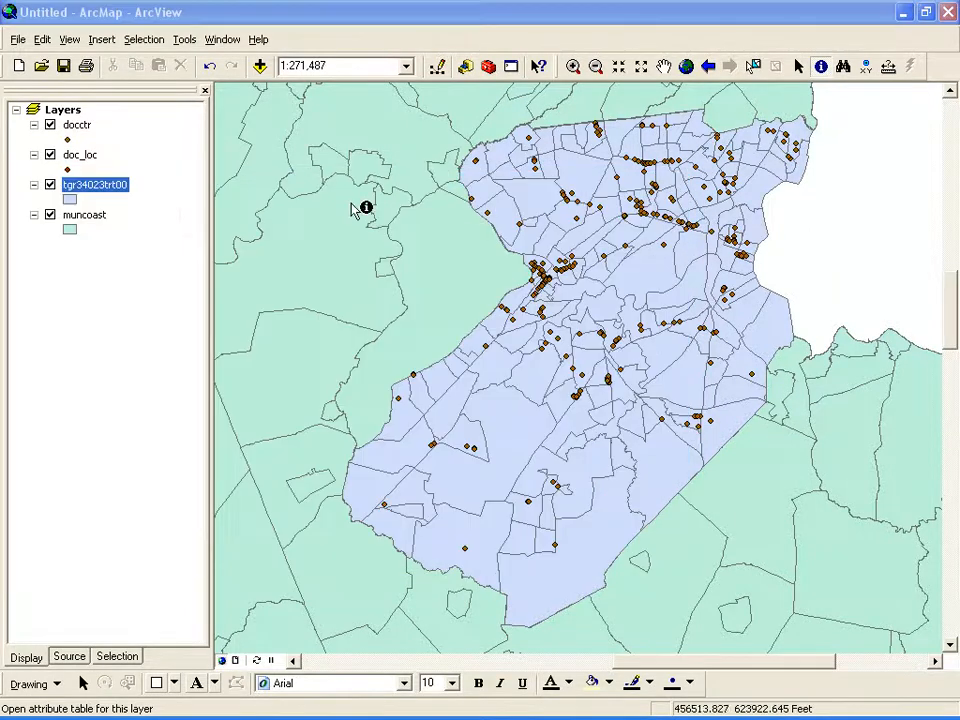
# Start a join on the tgr34023trt00 layer that takes attributes from a table, based on the layer's STFID field
pyautogui.rightClick(93, 193)
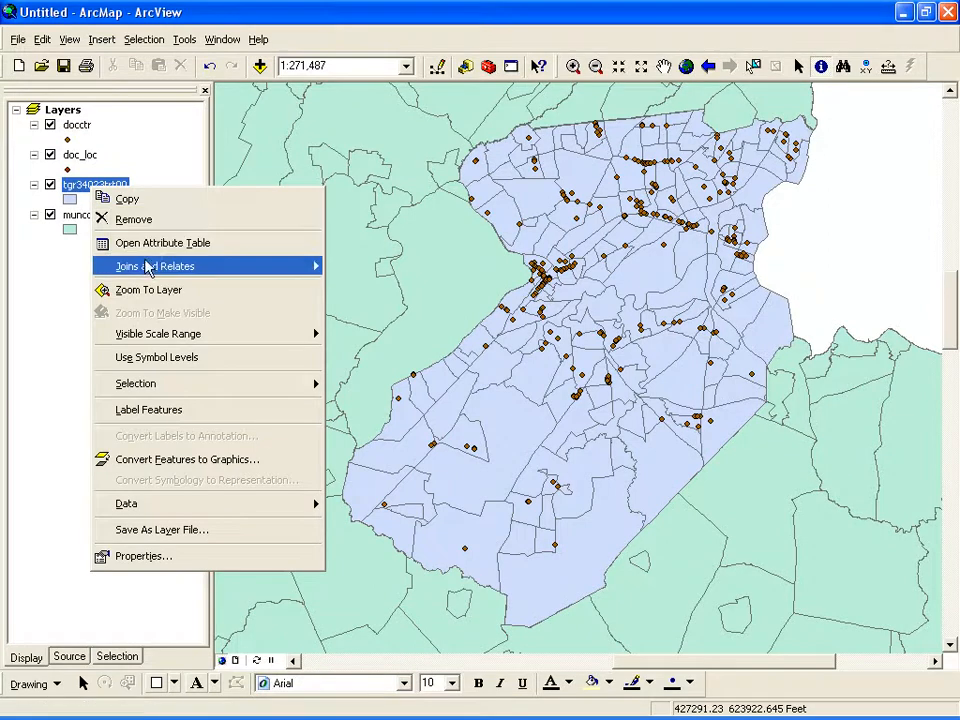
pyautogui.moveTo(148, 270)
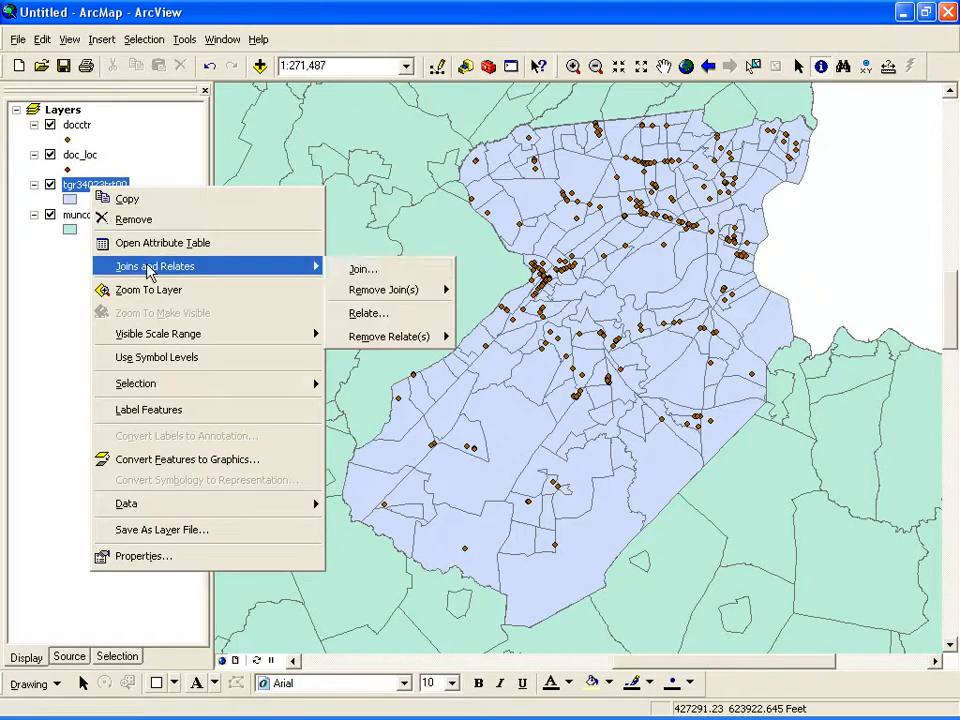
pyautogui.click(355, 276)
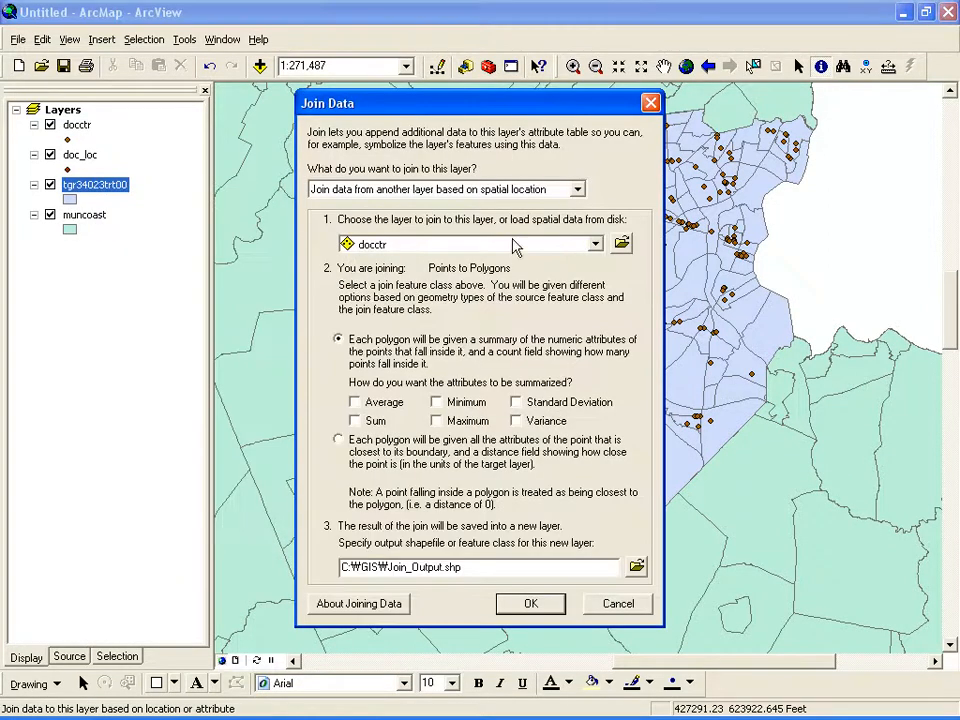
pyautogui.click(578, 190)
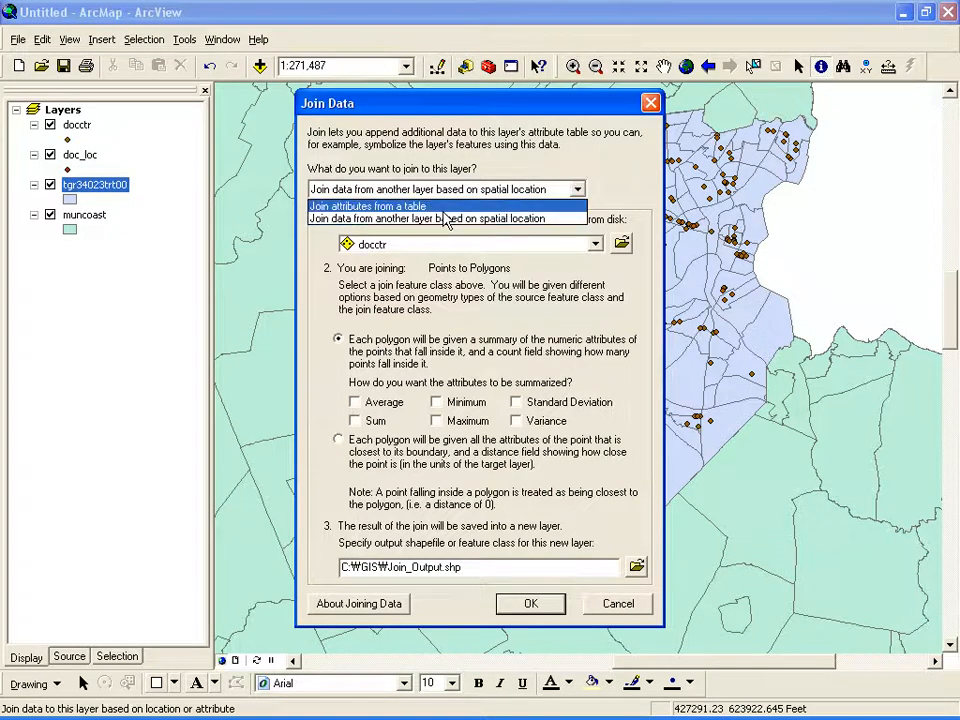
pyautogui.click(444, 207)
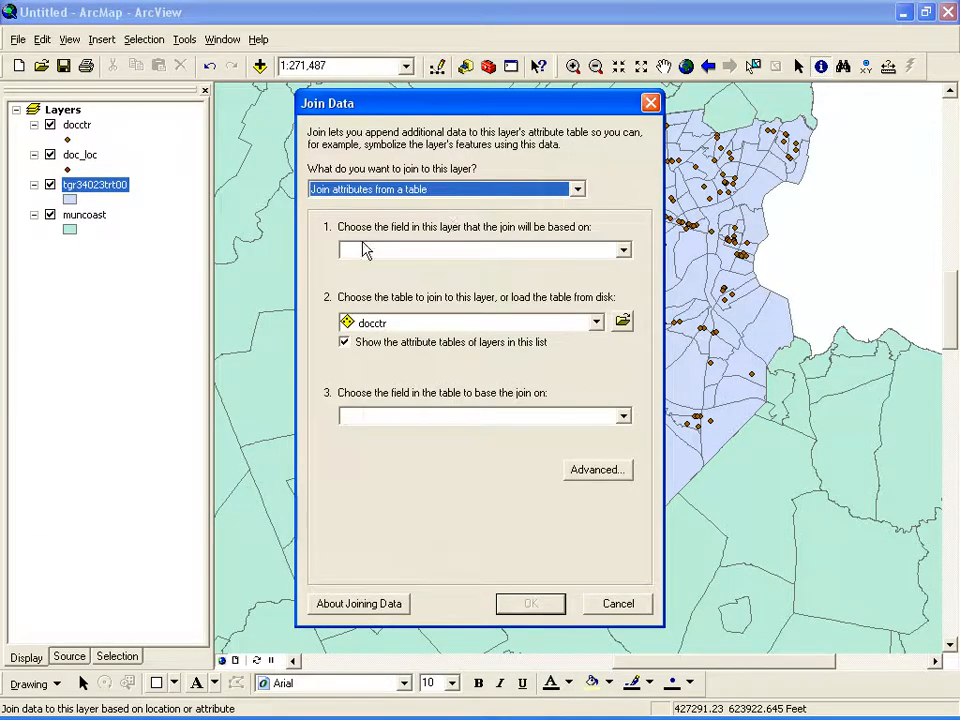
pyautogui.click(623, 250)
pyautogui.click(466, 316)
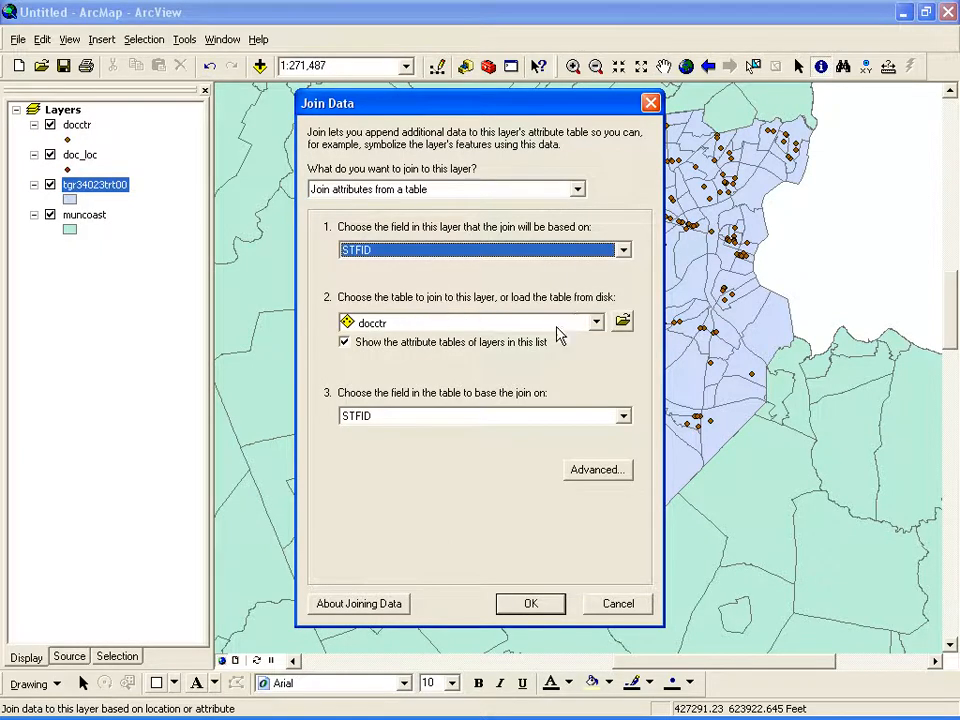
# Join ctrdoc.dbf from the GIS folder to the layer on the table's STFID field, indexing the join field
pyautogui.click(621, 321)
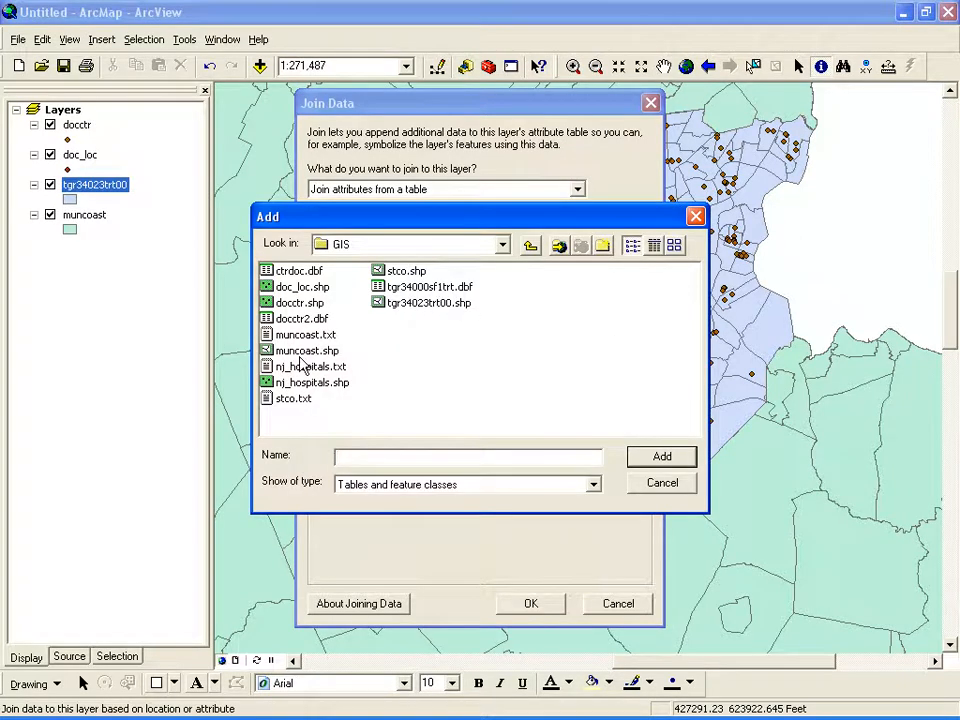
pyautogui.click(297, 271)
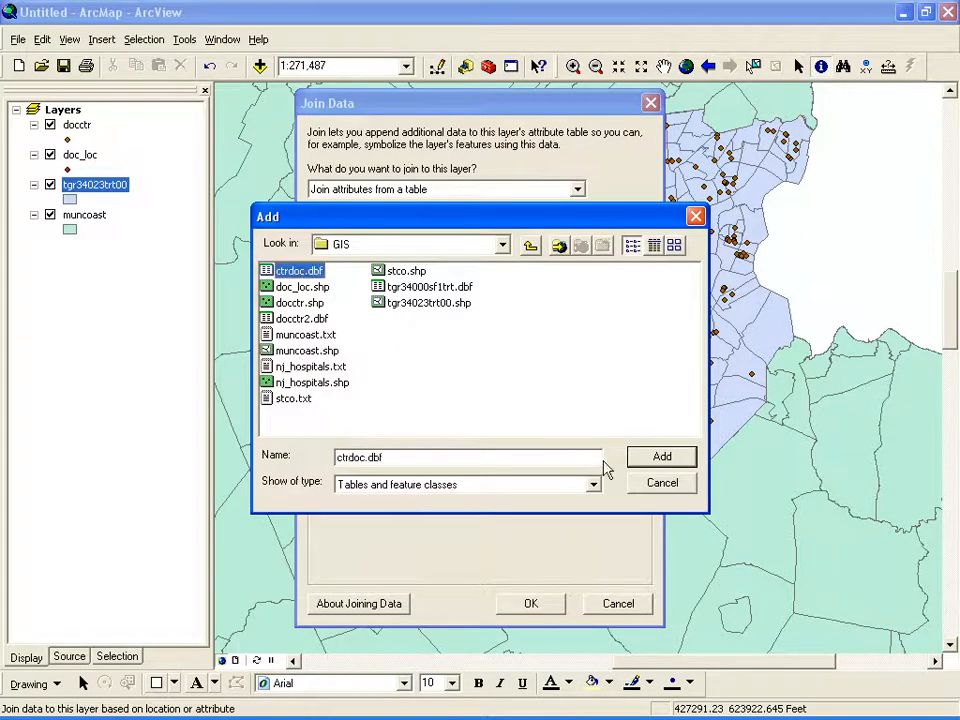
pyautogui.click(640, 457)
pyautogui.click(623, 417)
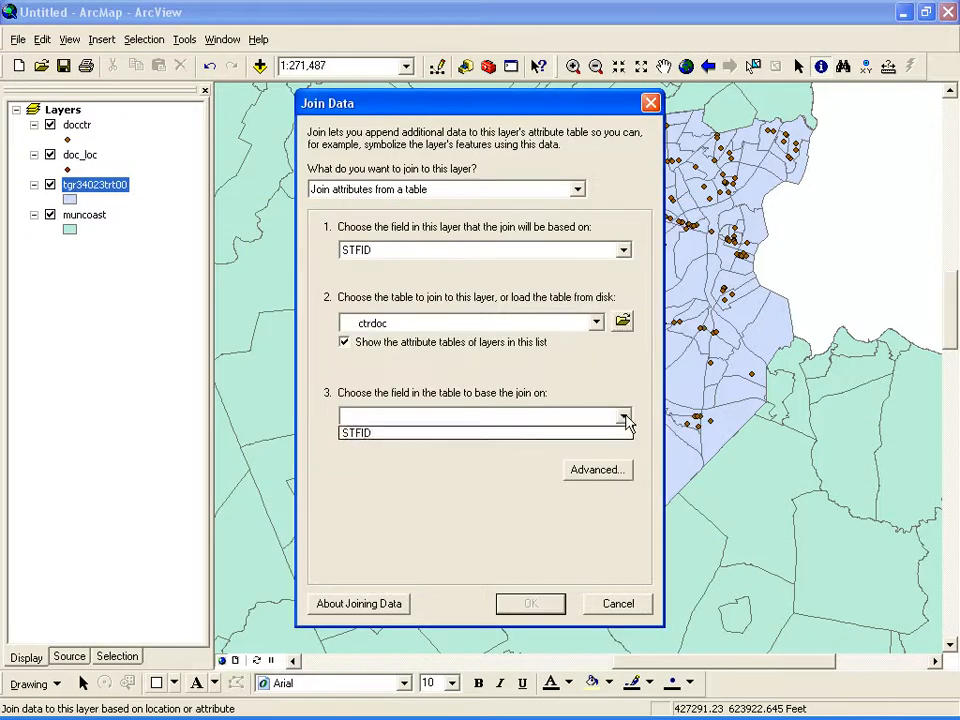
pyautogui.click(505, 433)
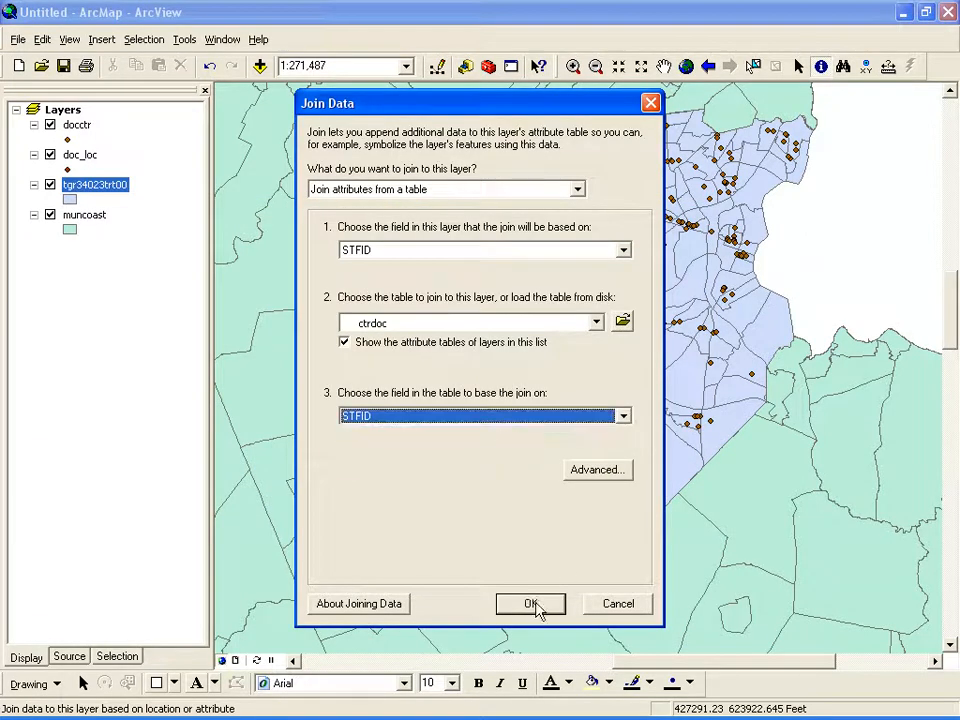
pyautogui.click(544, 605)
pyautogui.click(401, 387)
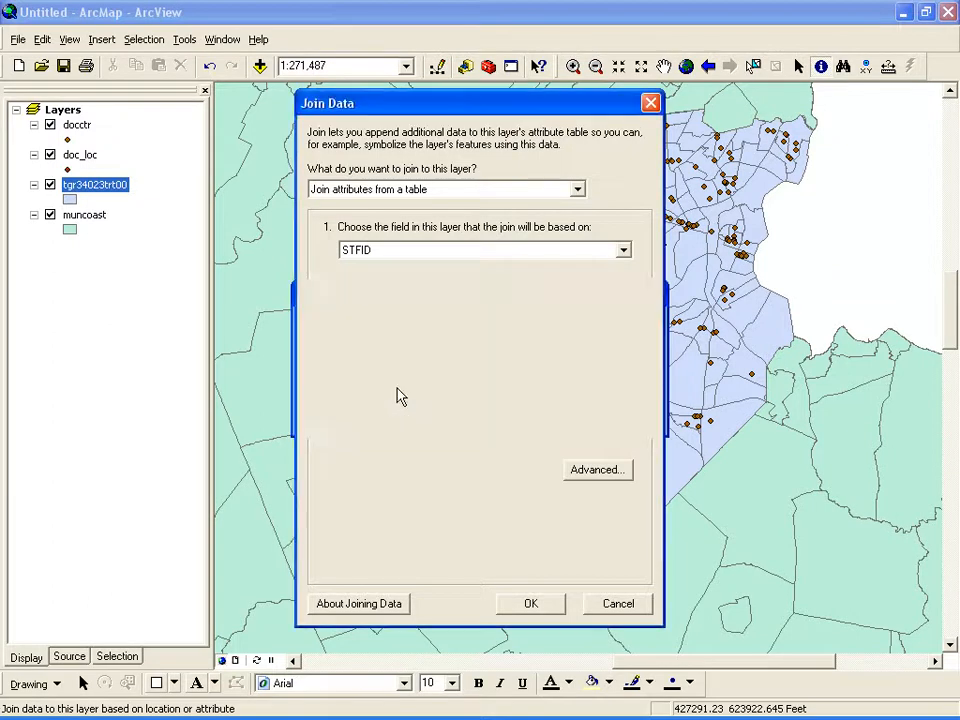
# Examine the joined ctrdoc fields in the attribute table of the tgr34023trt00 layer, and close the table
pyautogui.rightClick(100, 195)
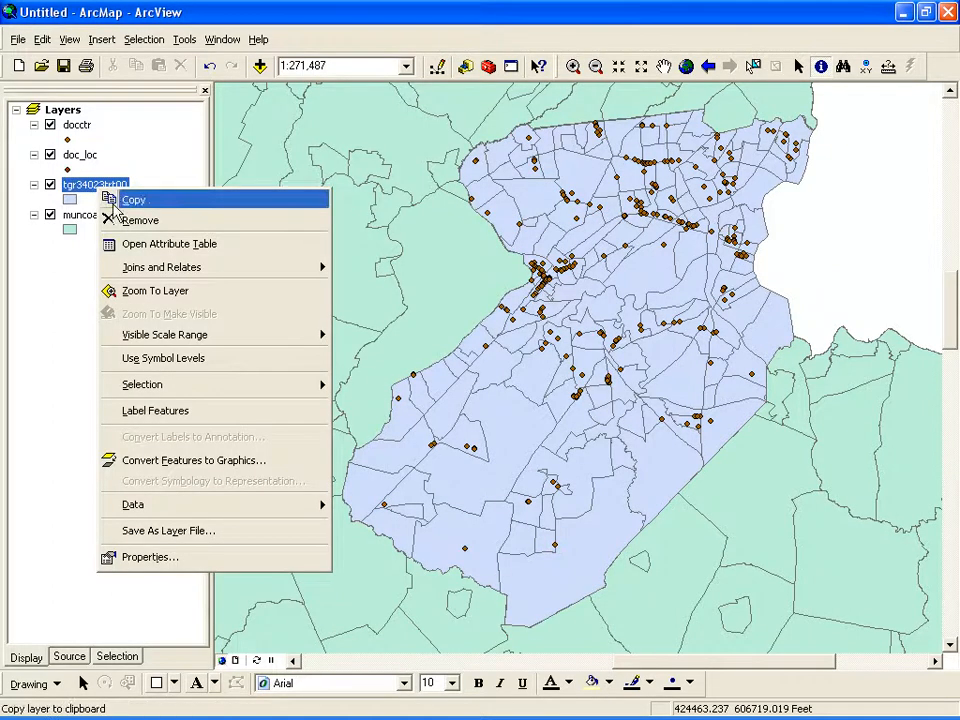
pyautogui.click(150, 244)
pyautogui.moveTo(311, 526); pyautogui.dragTo(658, 550)
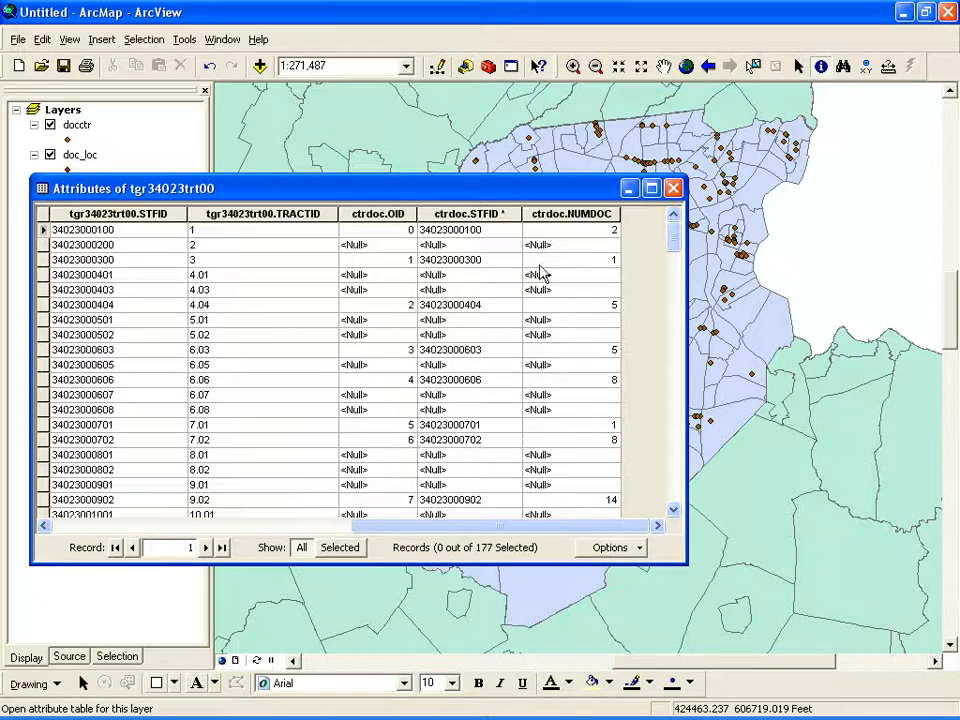
pyautogui.click(674, 189)
# Symbolize the tgr34023trt00 layer by quantities with graduated colors, using ctrdoc.NUMDOC as the value field
pyautogui.click(100, 187)
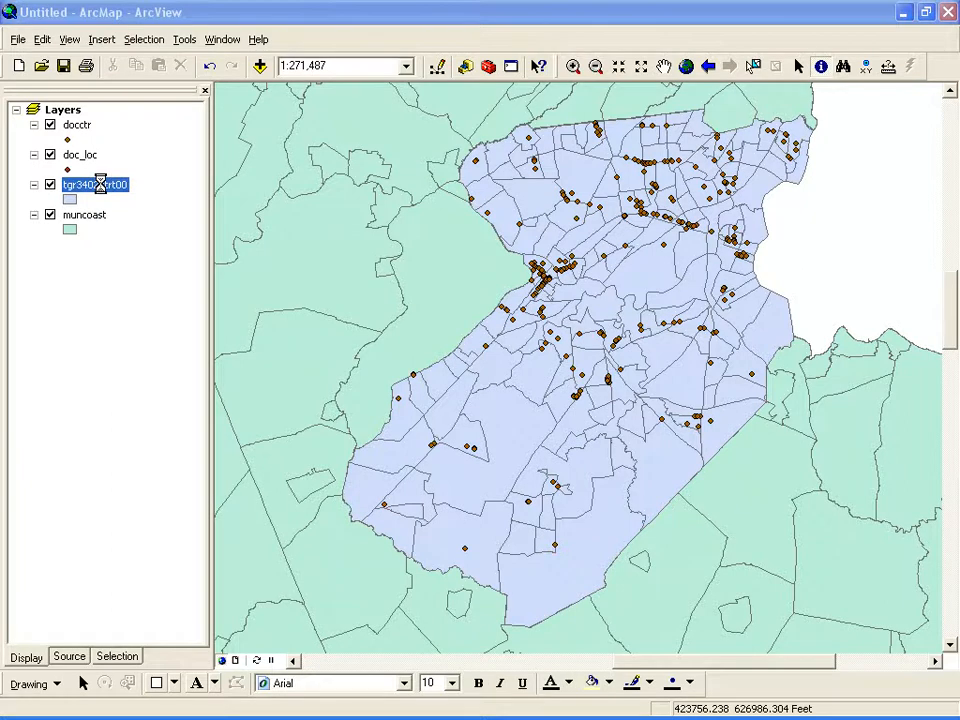
pyautogui.doubleClick(100, 184)
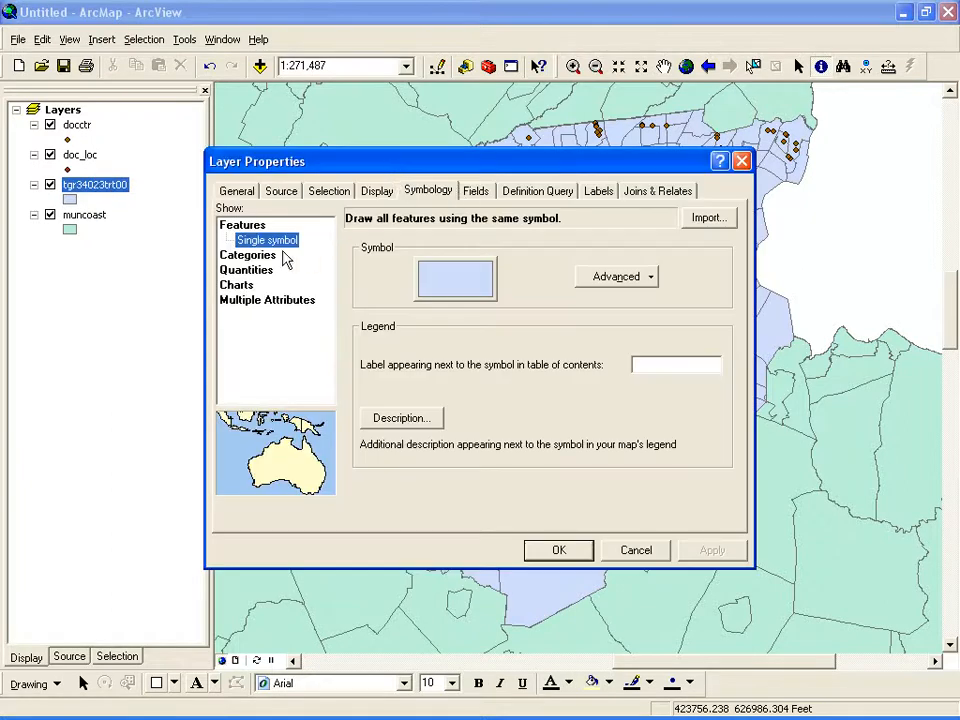
pyautogui.click(248, 271)
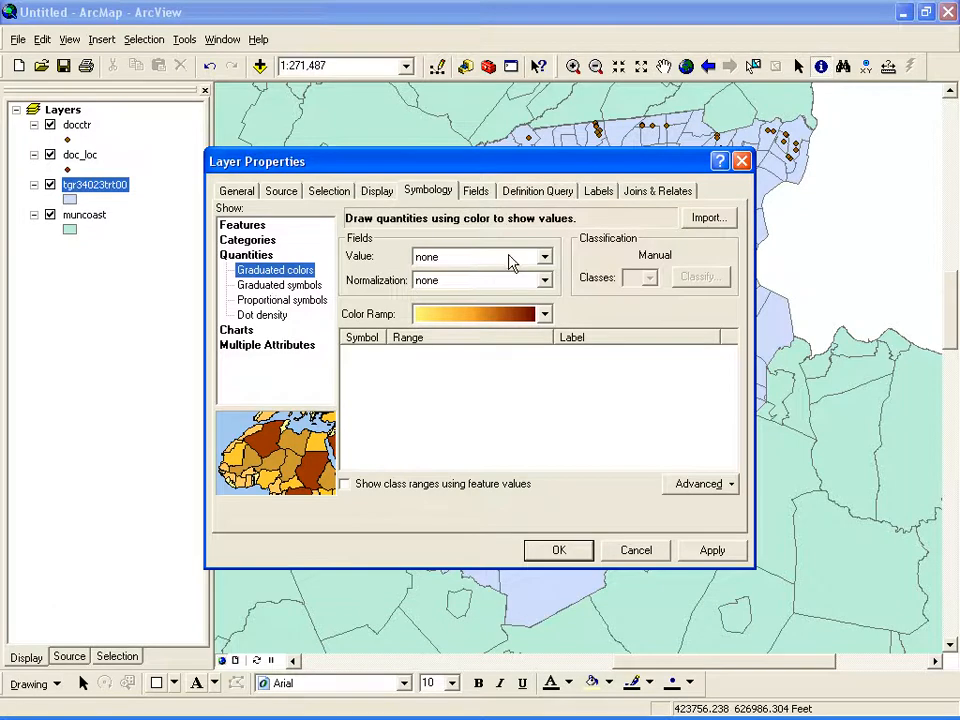
pyautogui.click(547, 258)
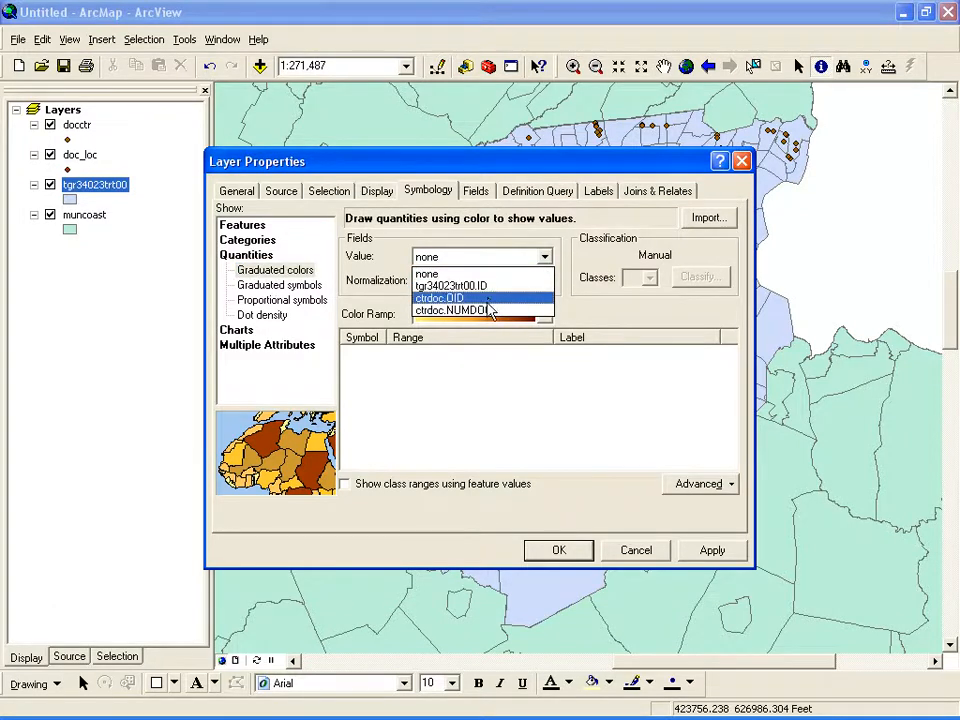
pyautogui.click(450, 311)
pyautogui.click(722, 556)
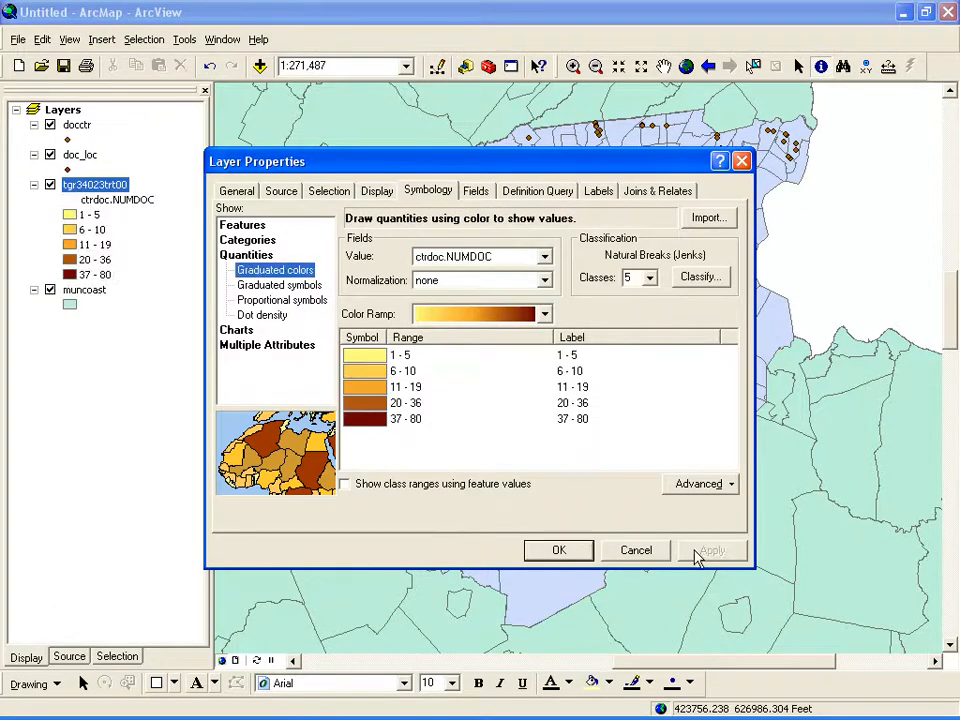
pyautogui.click(572, 551)
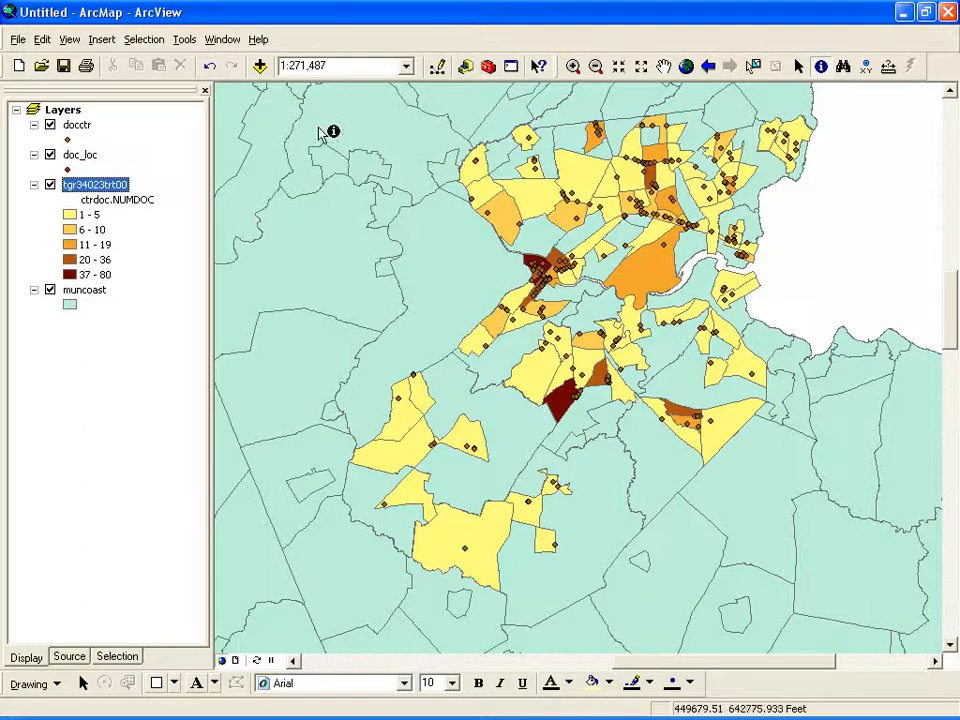
# Review the ctrdoc.NUMDOC values per tract in the attribute table of the tgr34023trt00 layer, and close the table
pyautogui.rightClick(104, 191)
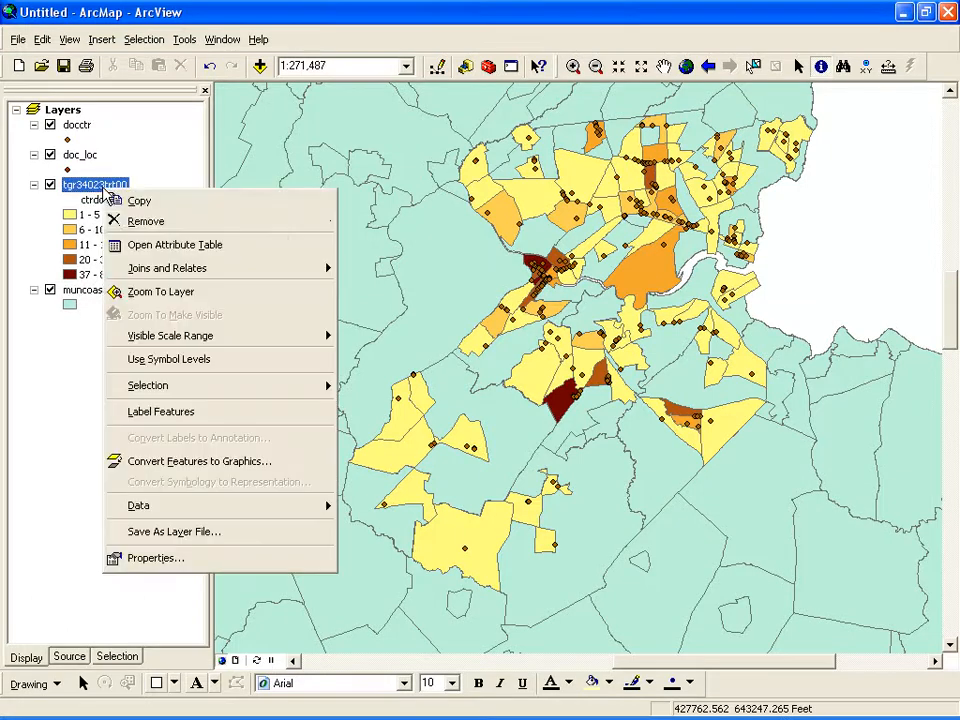
pyautogui.click(148, 247)
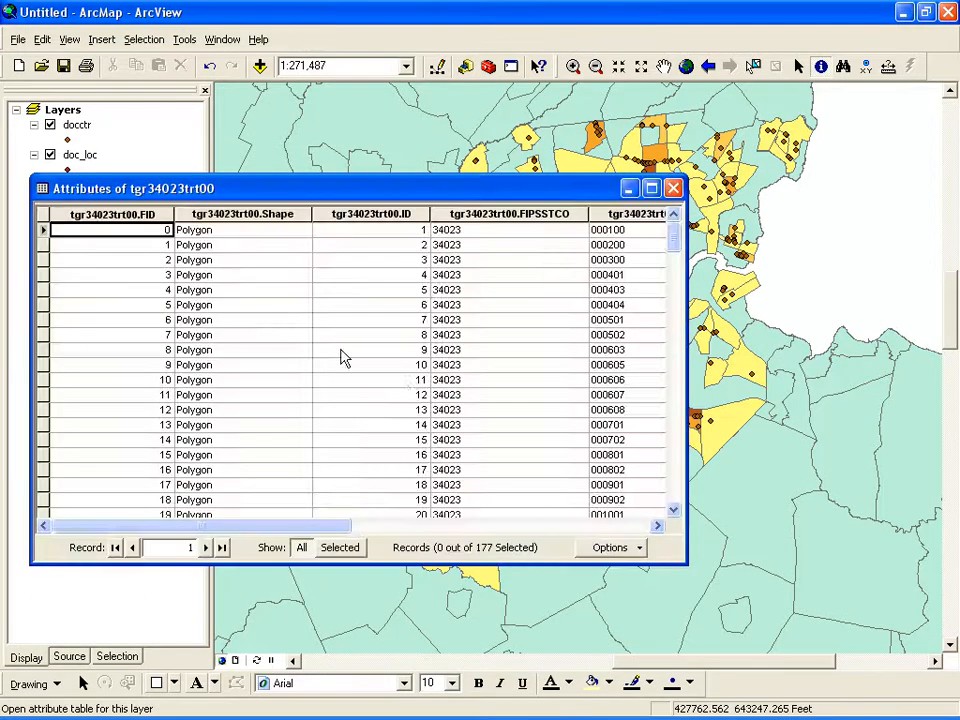
pyautogui.click(646, 530)
pyautogui.click(646, 530)
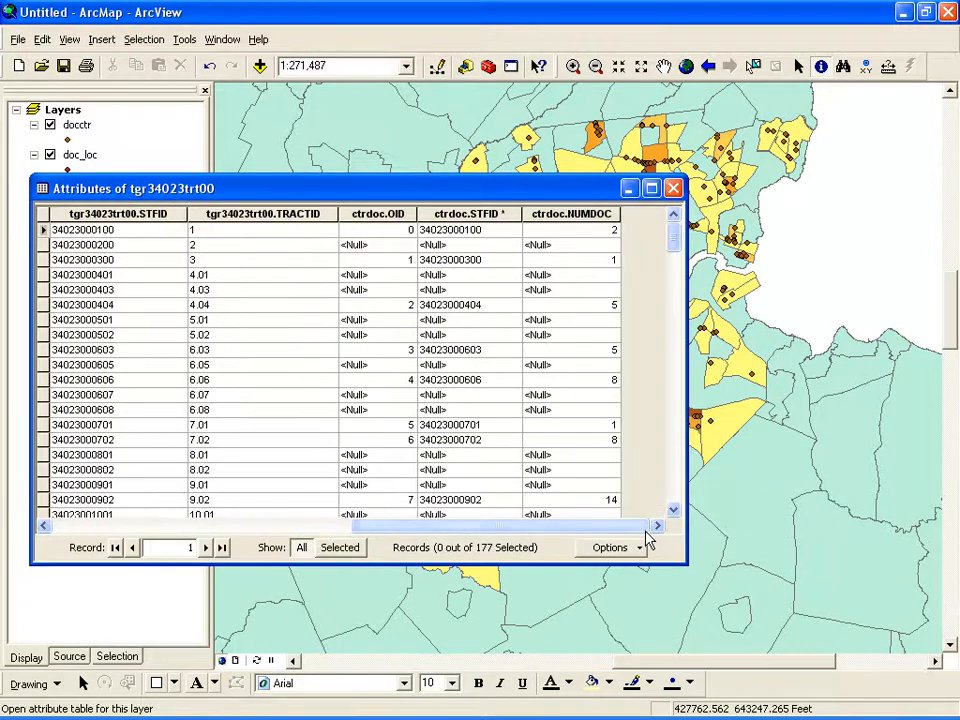
pyautogui.click(673, 189)
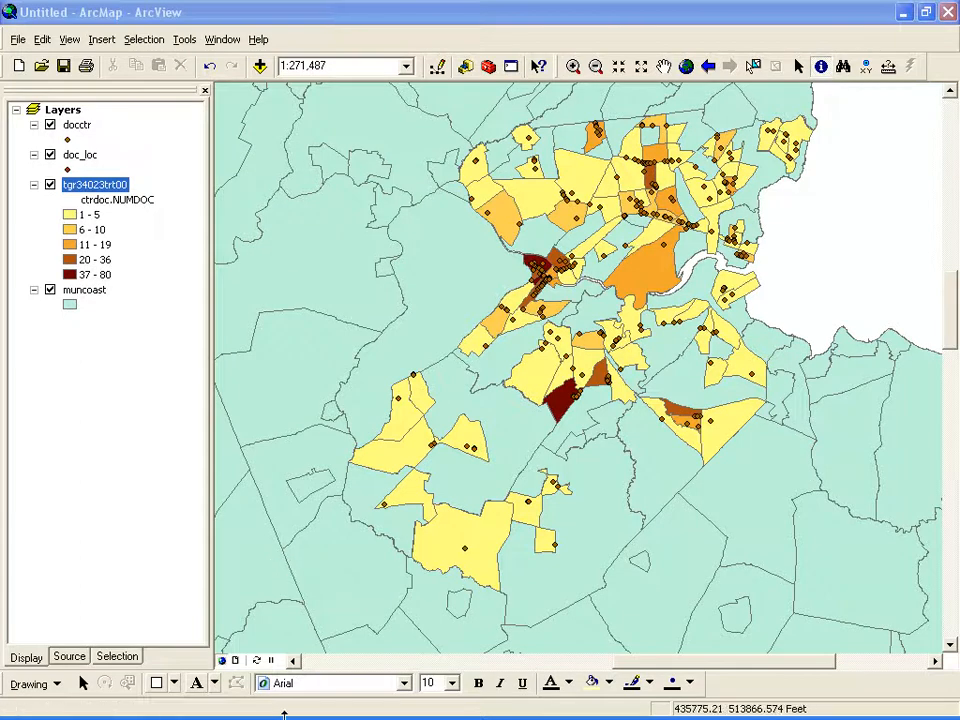
# Start another table join on the tgr34023trt00 layer, based on the tgr34023trt00.STFID field
pyautogui.rightClick(101, 192)
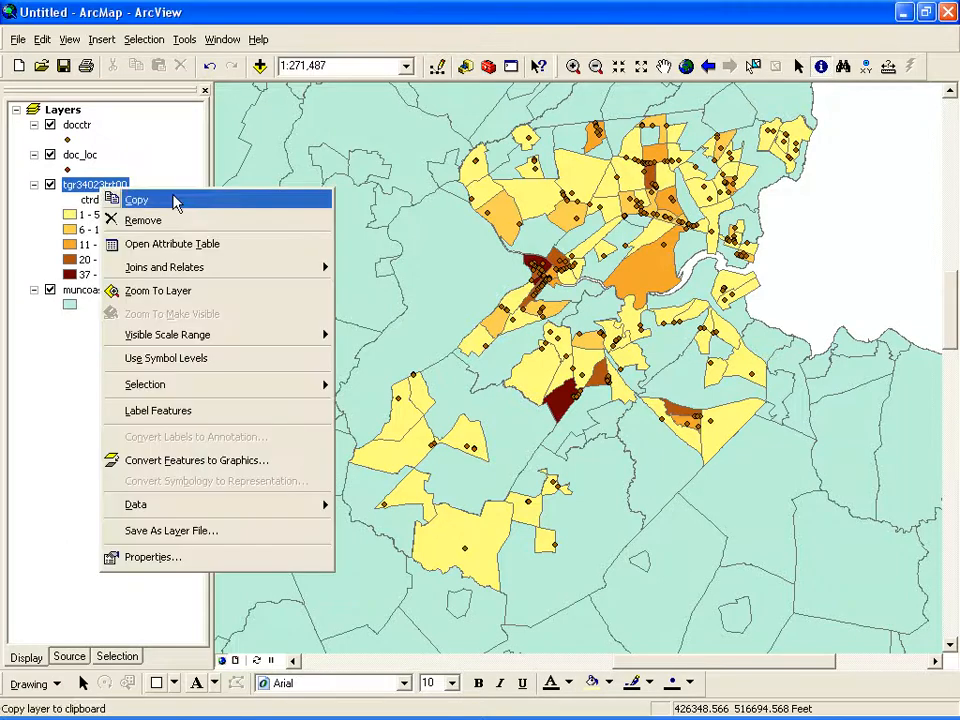
pyautogui.moveTo(183, 268)
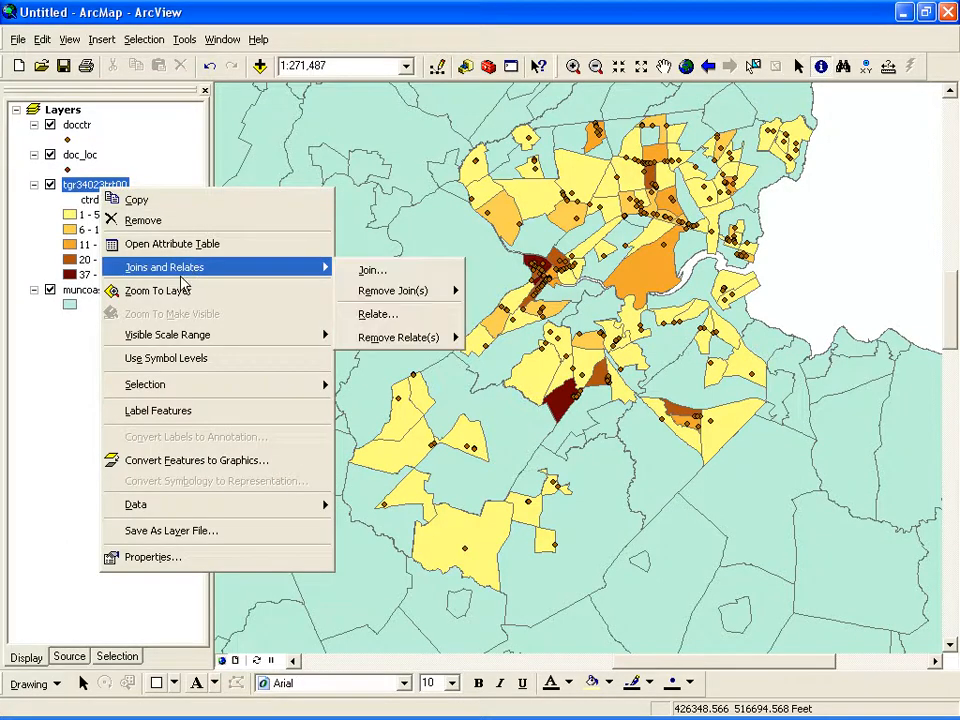
pyautogui.click(370, 272)
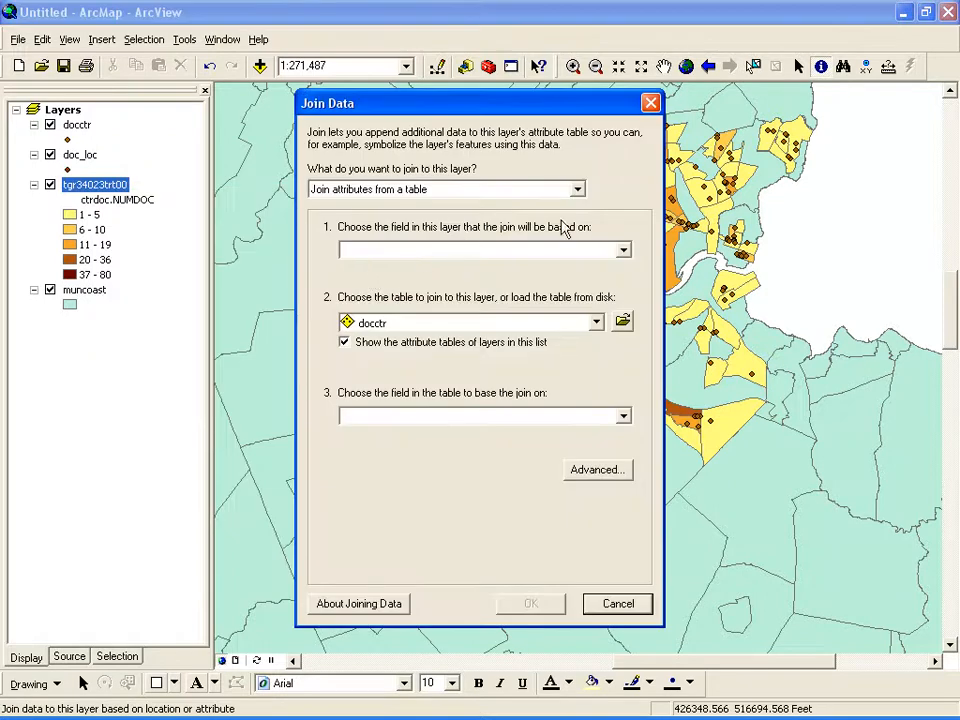
pyautogui.click(621, 250)
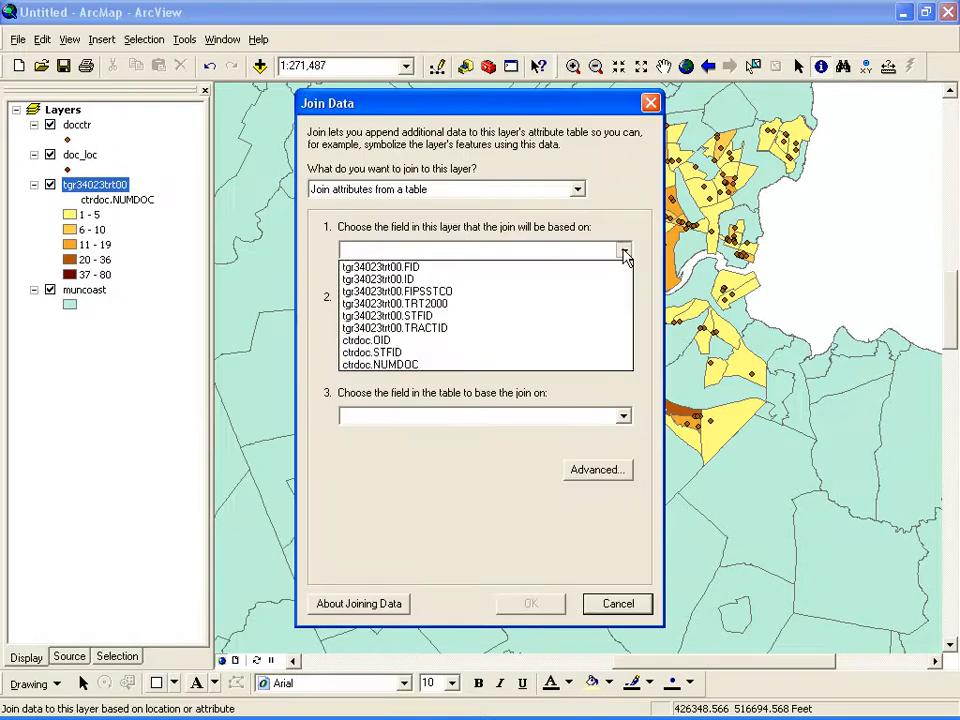
pyautogui.click(515, 222)
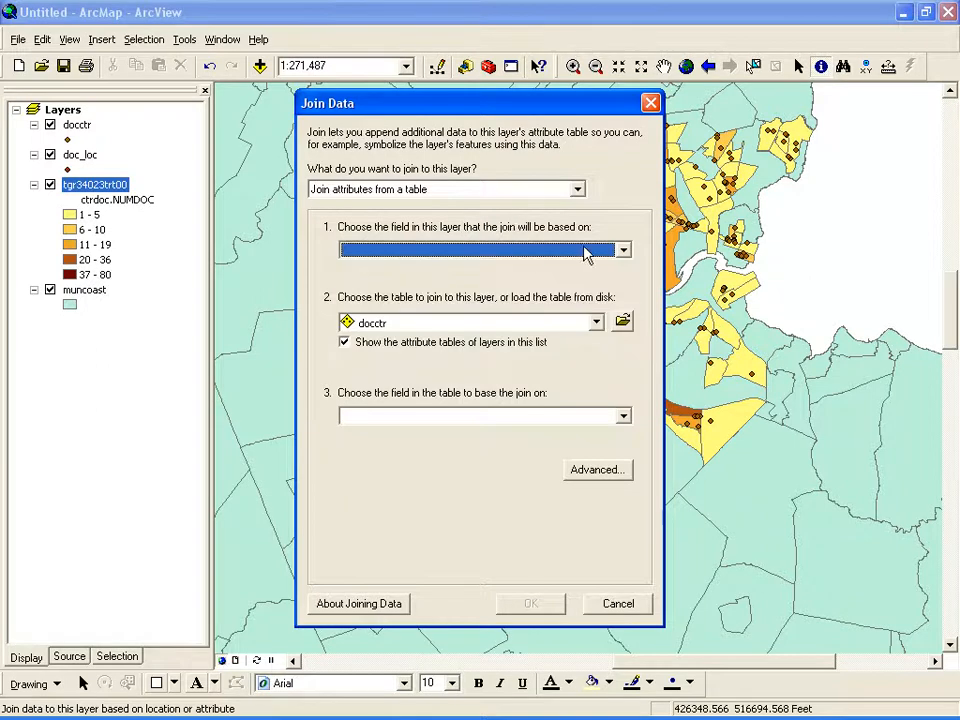
pyautogui.click(619, 251)
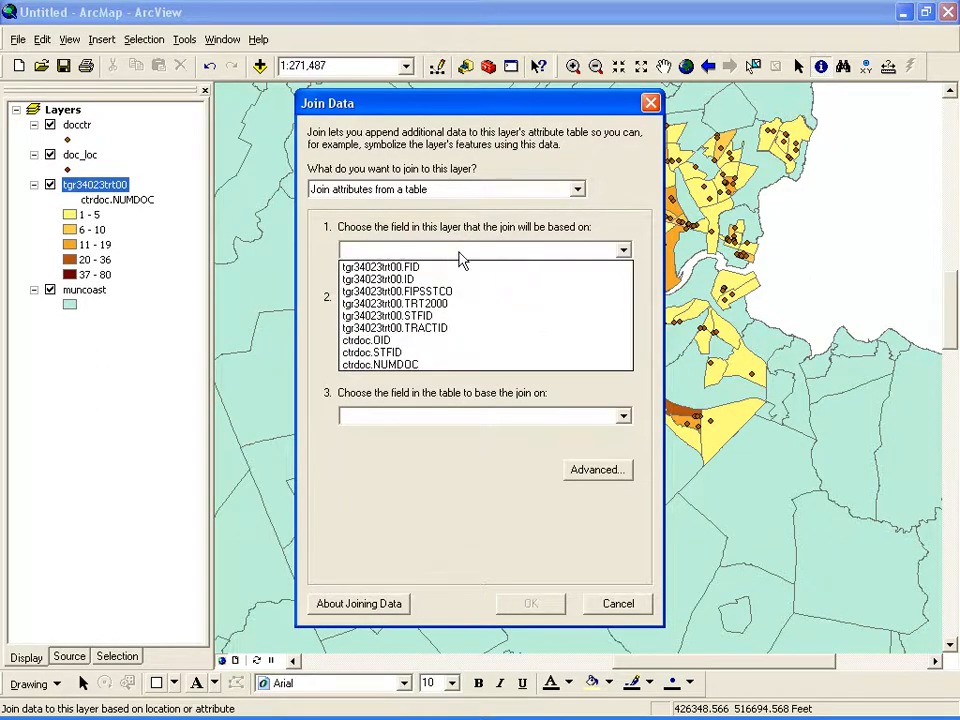
pyautogui.click(430, 315)
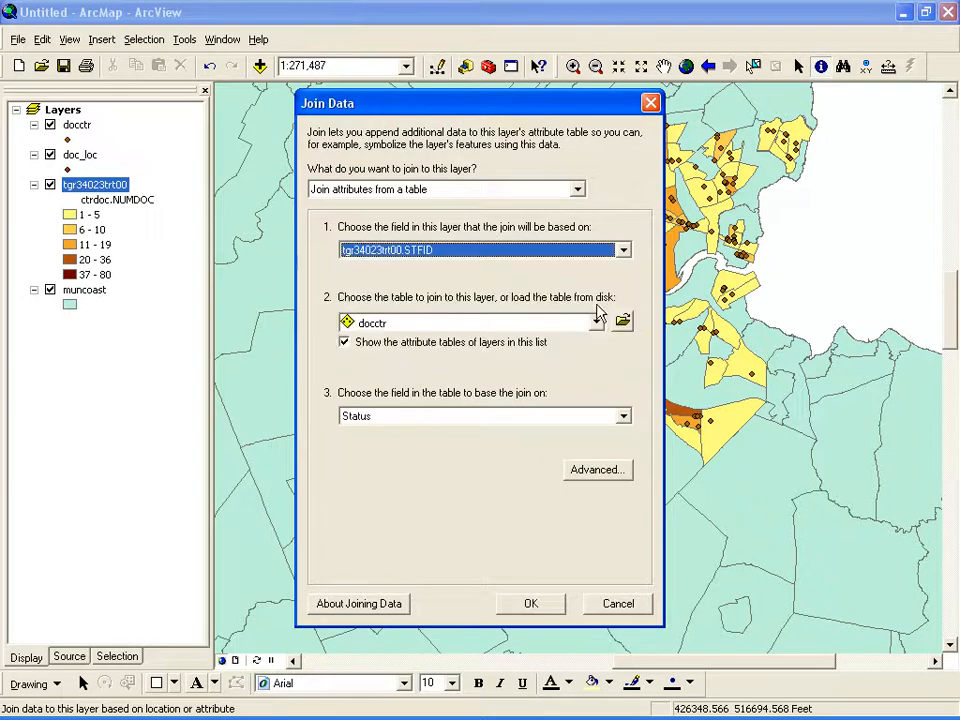
# Join tgr34000sf1trt.dbf from the GIS folder on its STFID field, creating an index for the join field
pyautogui.click(622, 321)
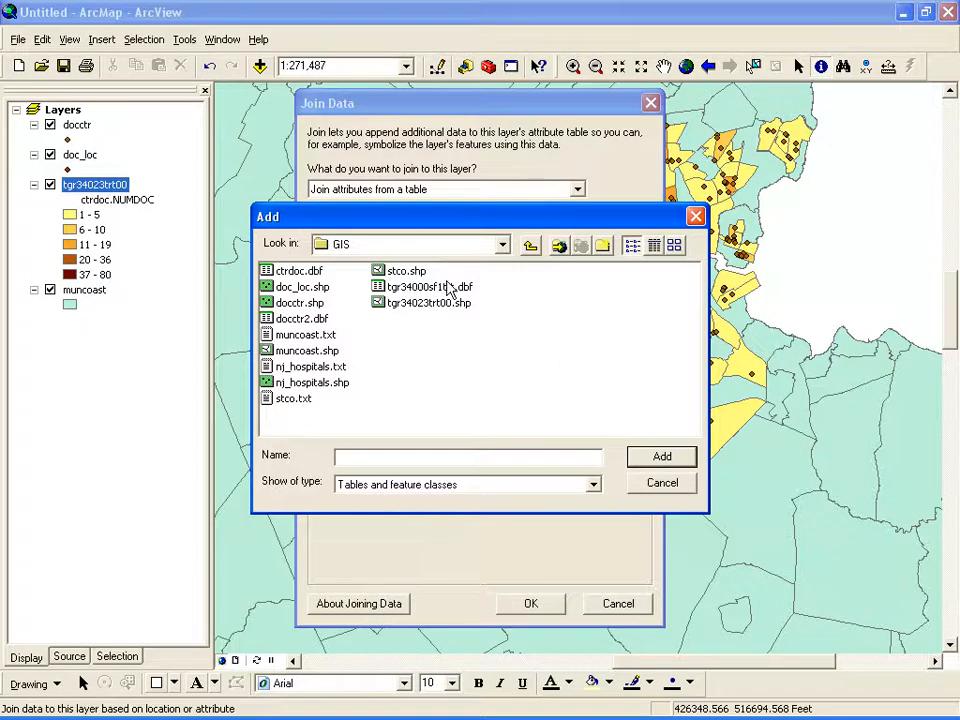
pyautogui.click(428, 287)
pyautogui.click(661, 455)
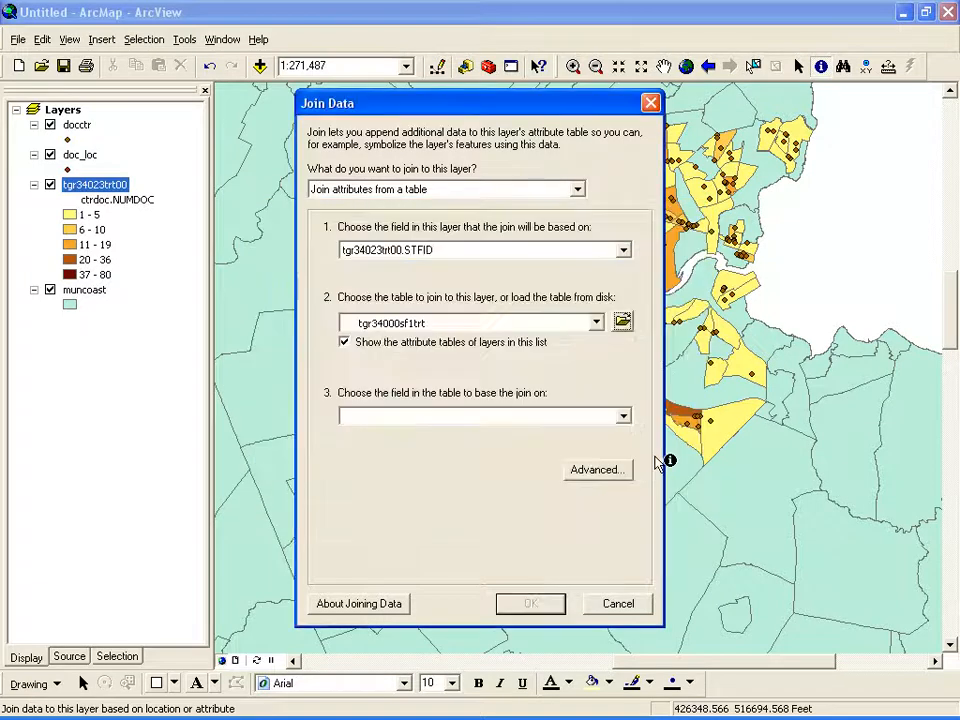
pyautogui.click(622, 416)
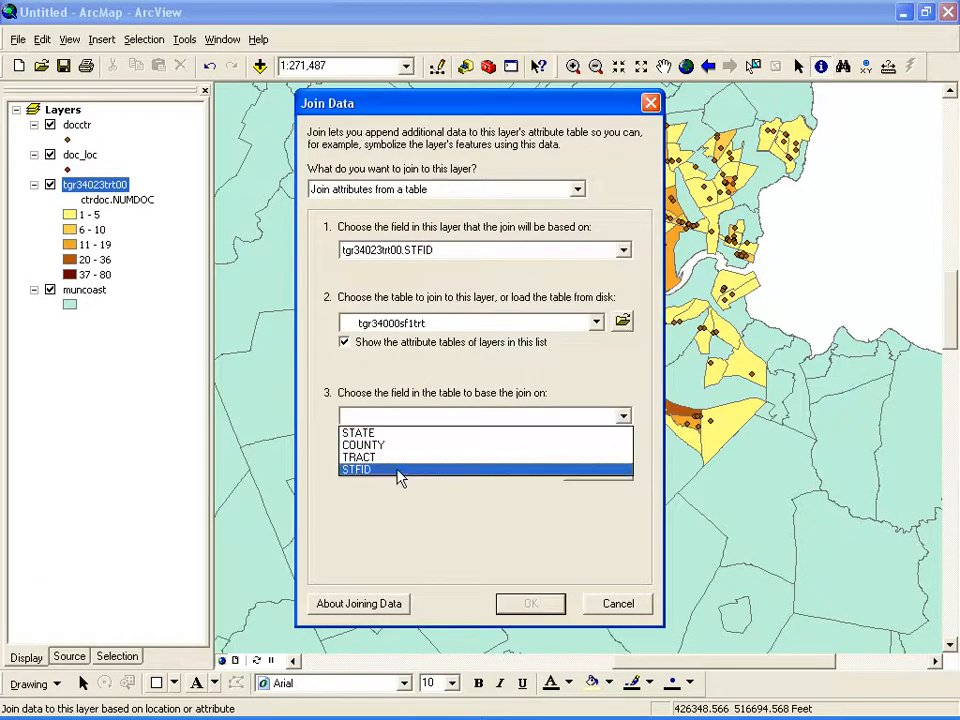
pyautogui.click(398, 470)
pyautogui.click(529, 605)
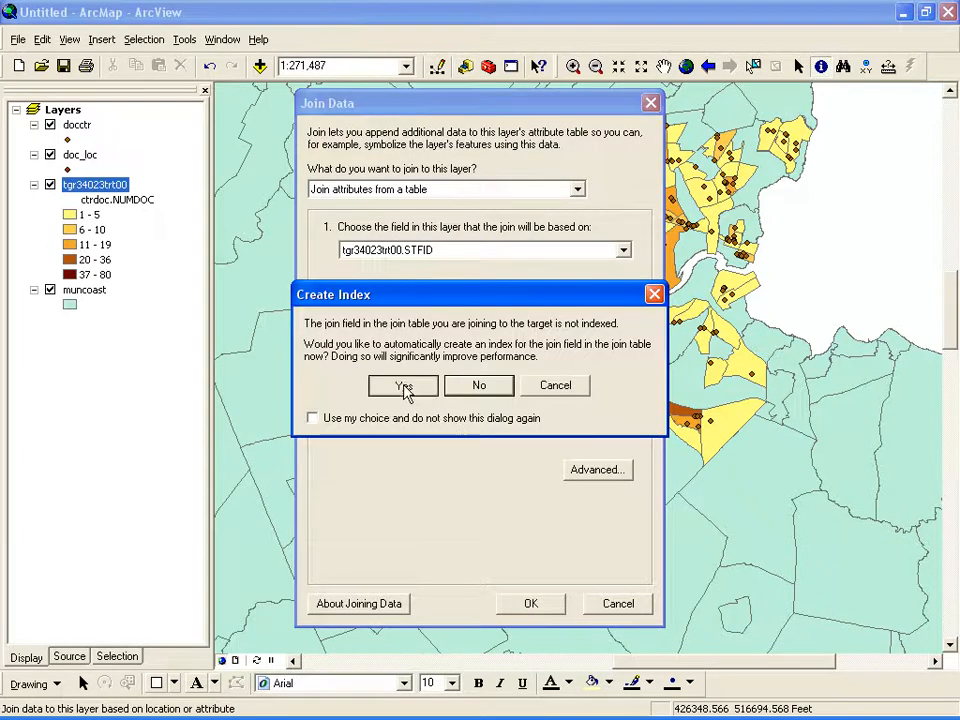
pyautogui.click(403, 386)
# Open the attribute table of the tgr34023trt00 layer and examine the last joined tgr34000sf1trt fields, such as VACANT, OWNER_OCC and RENTER_OCC
pyautogui.rightClick(101, 188)
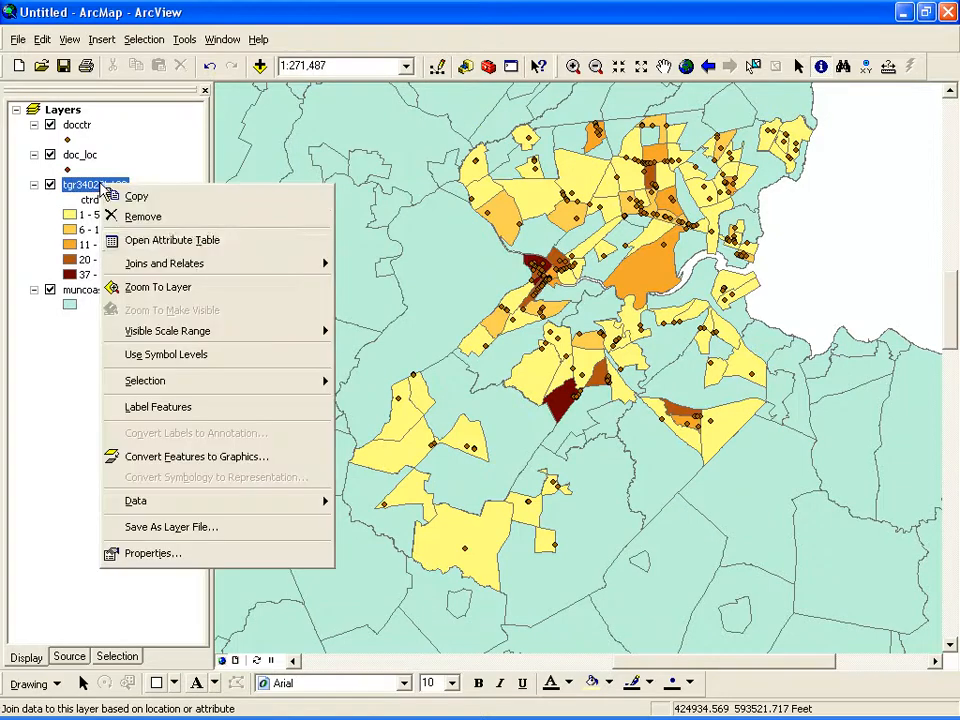
pyautogui.click(150, 240)
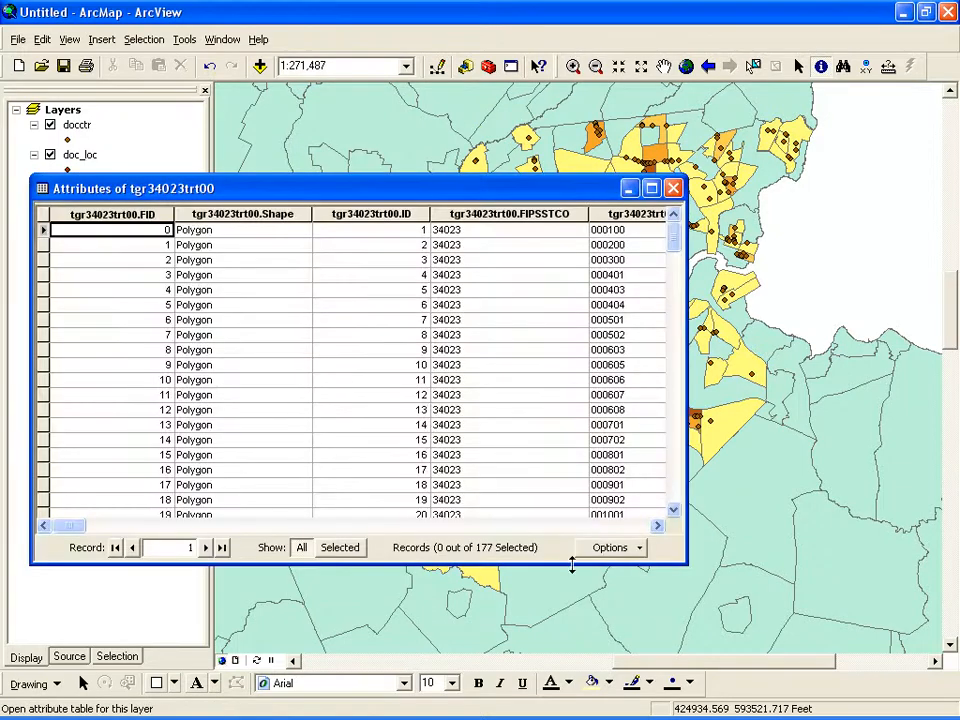
pyautogui.moveTo(69, 525); pyautogui.dragTo(664, 544)
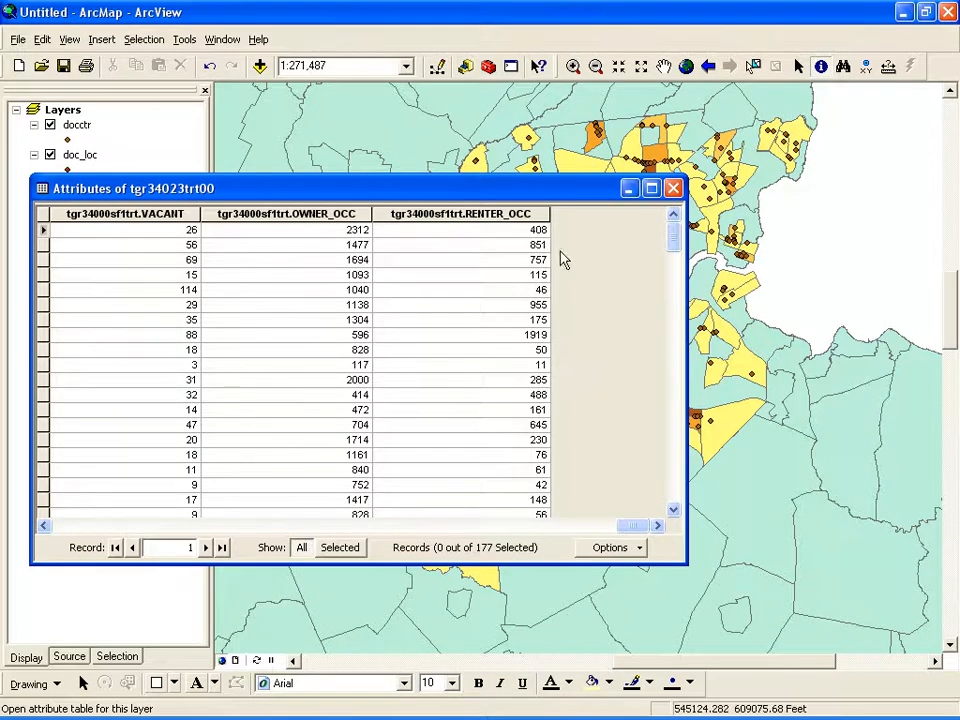
# Review the joined tgr34000sf1trt census fields back to the population and tract ID fields, highlighting the tgr34000sf1trt.POP2000 column
pyautogui.click(69, 529)
pyautogui.click(69, 529)
pyautogui.click(69, 529)
pyautogui.click(69, 529)
pyautogui.click(69, 529)
pyautogui.click(69, 529)
pyautogui.click(69, 529)
pyautogui.click(69, 529)
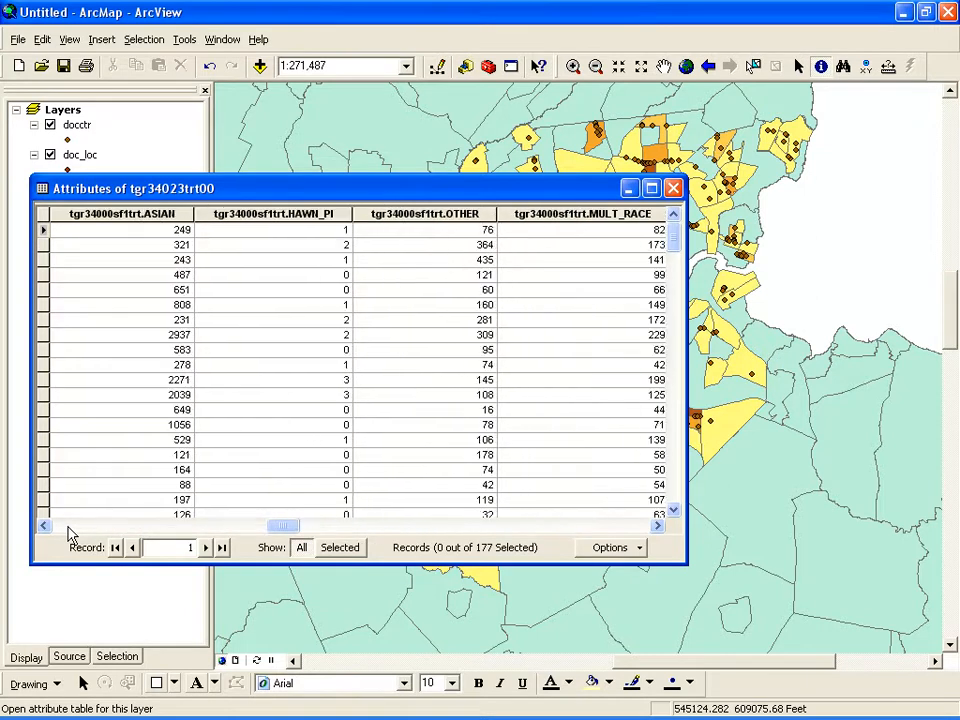
pyautogui.click(69, 529)
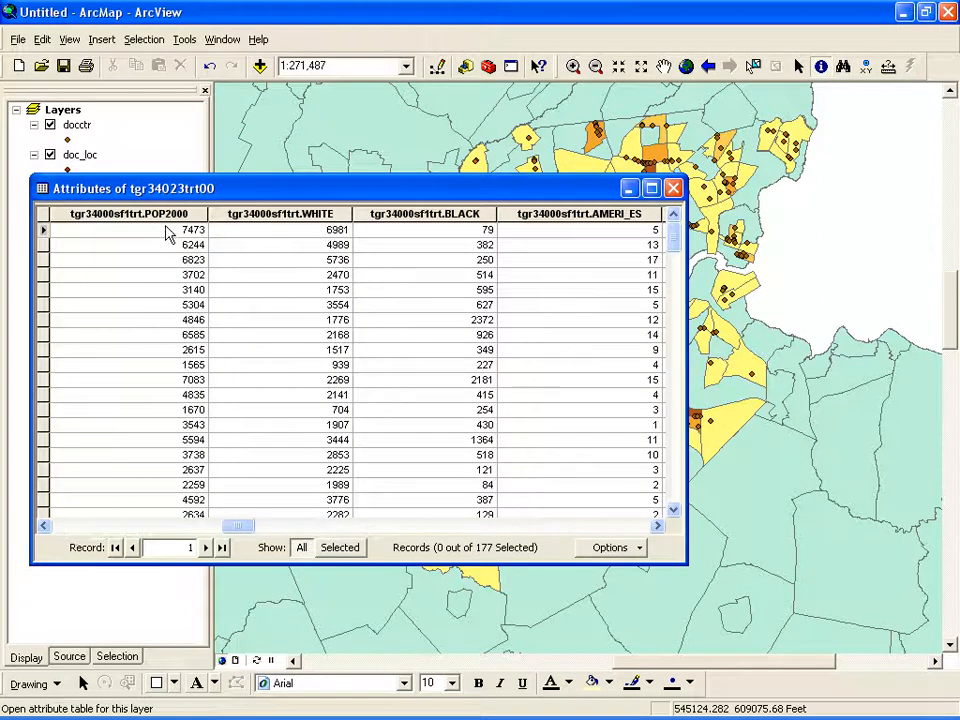
pyautogui.click(160, 213)
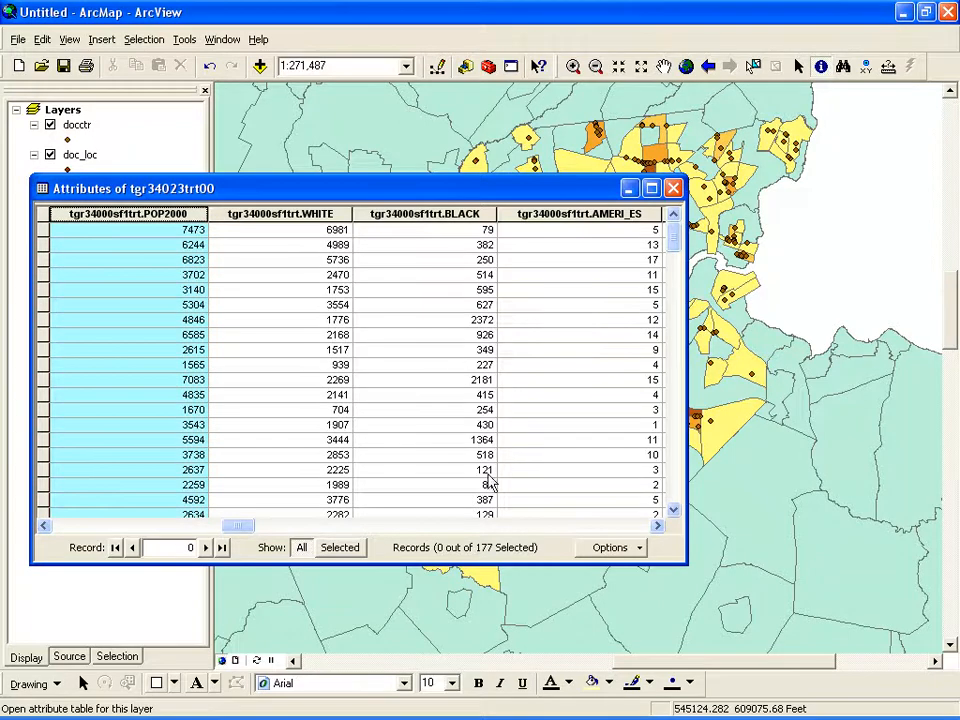
pyautogui.click(200, 528)
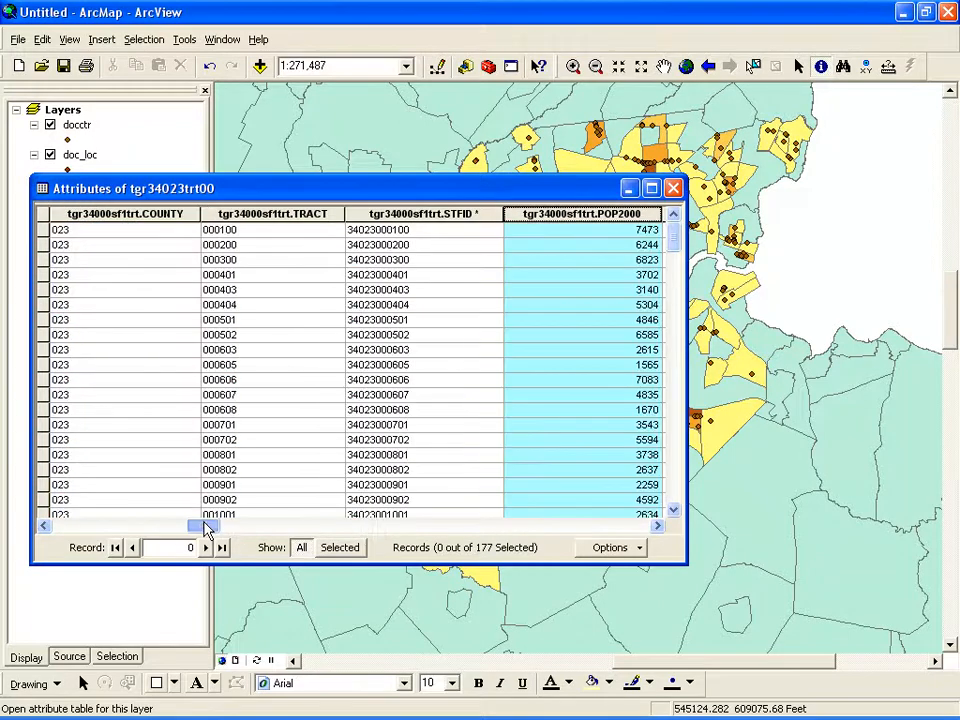